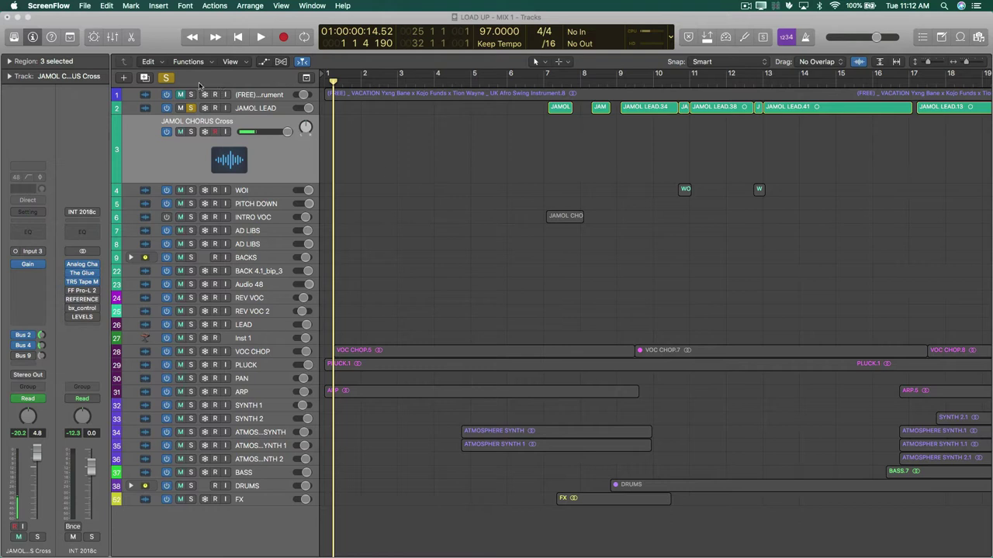
- Clear the solo on the JAMOL LEAD track so all tracks are audible, with the whole arrangement fitted in view
click(166, 77)
key(super+Left)
key(super+Left)
key(super+Left)
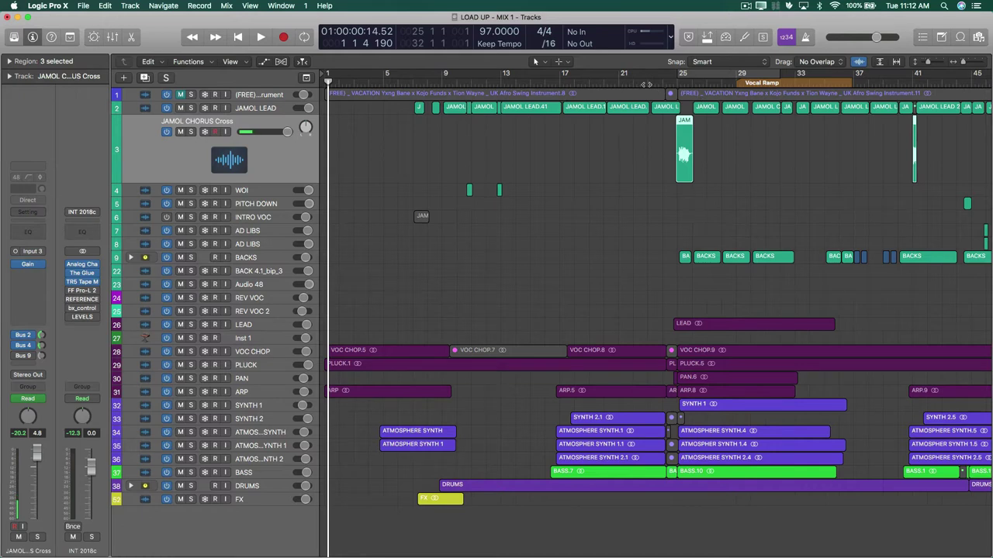
- Play the full mix from about bar 16 and stop at bar 33
click(555, 83)
key(space)
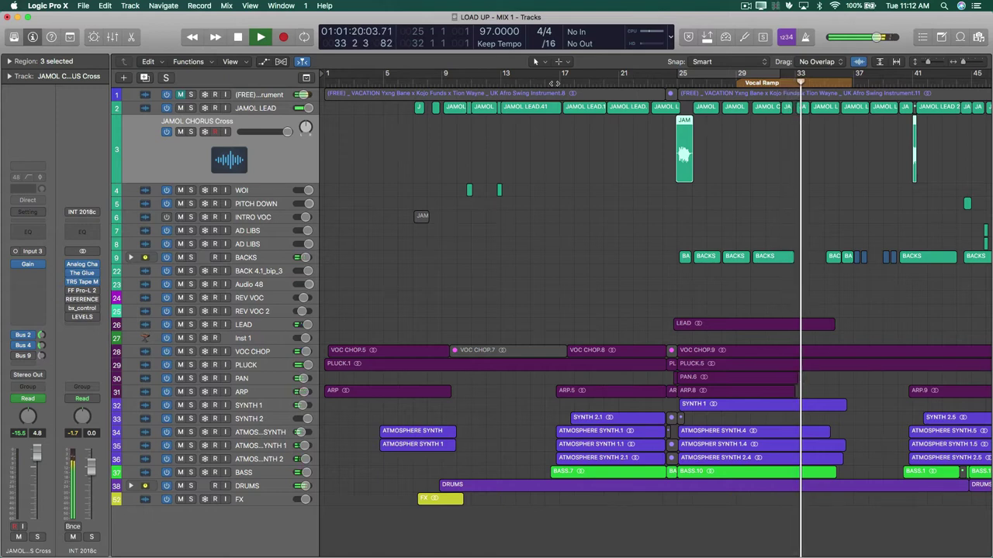
key(space)
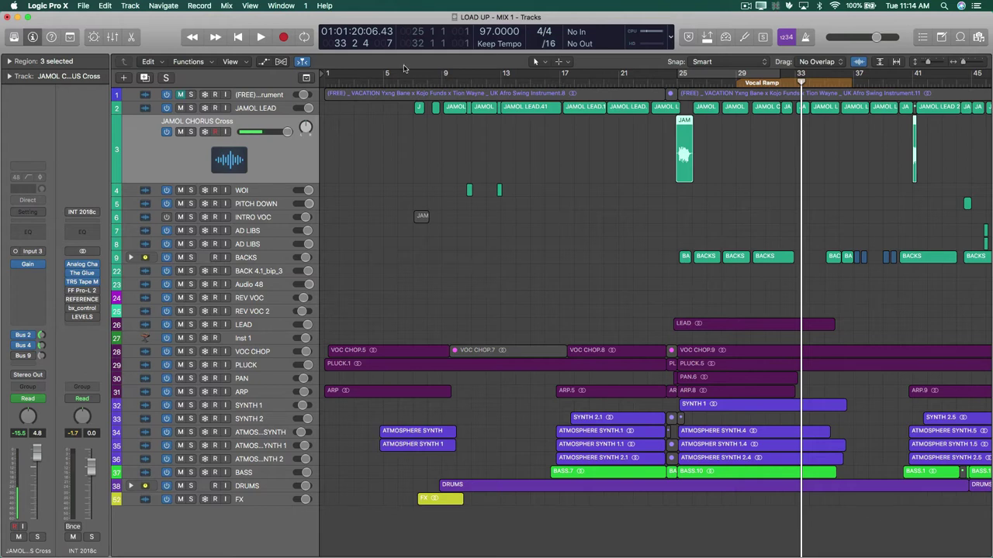
- Inspect the JAMOL LEAD track's Bus 2 send to the VOC VERB channel
click(279, 112)
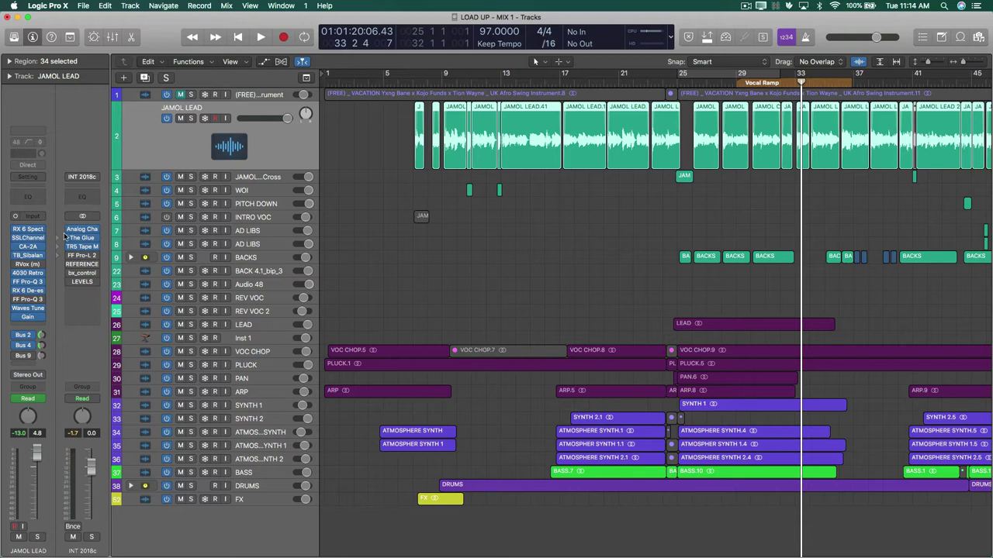
click(28, 335)
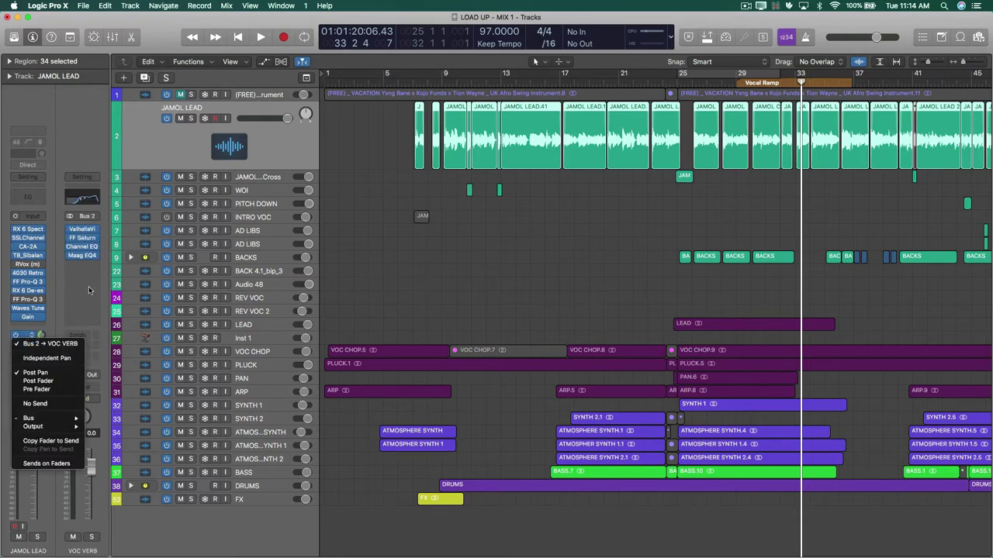
click(105, 342)
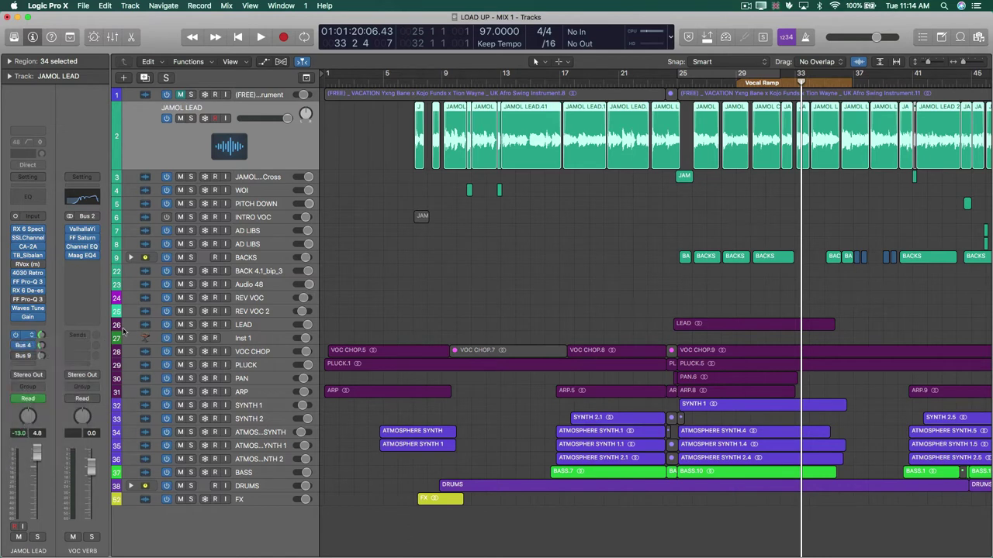
click(253, 182)
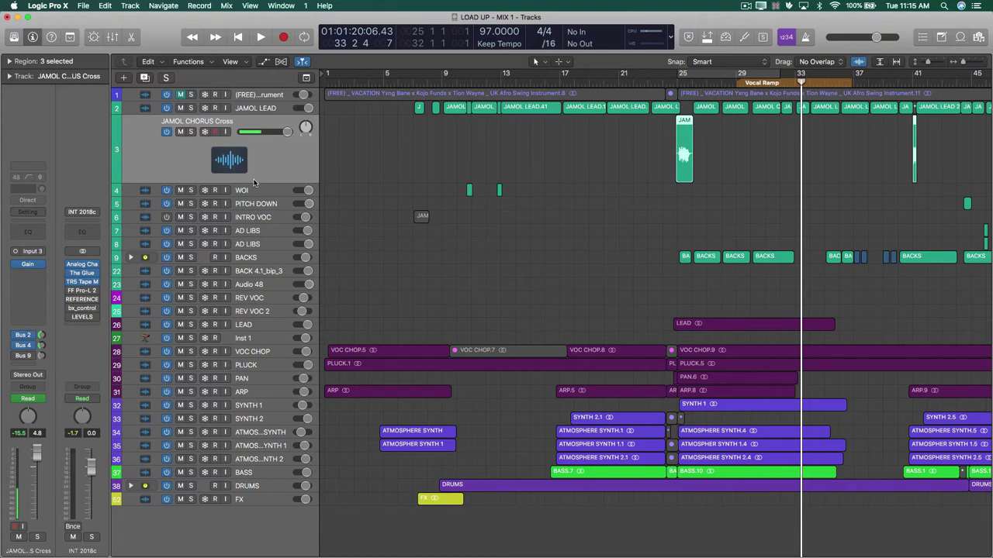
click(248, 109)
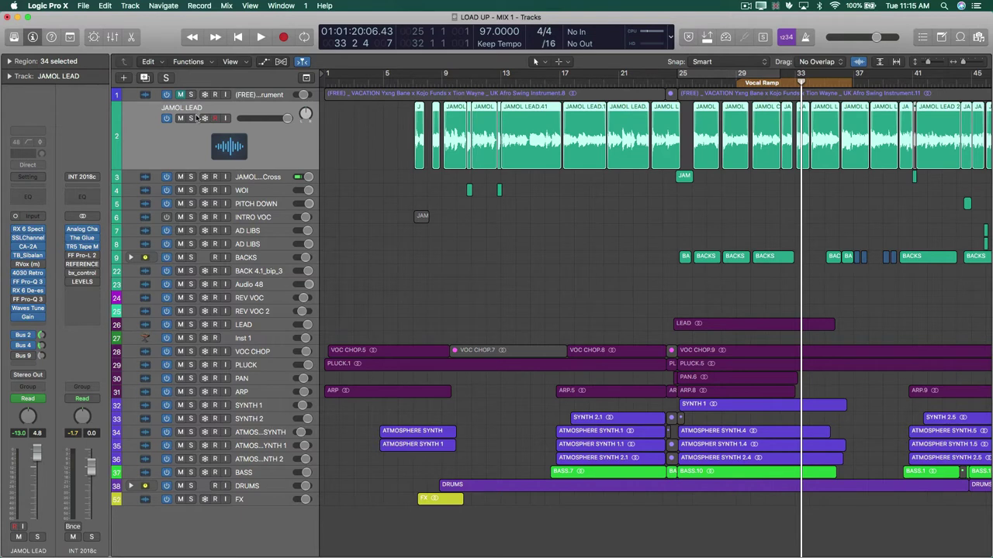
click(191, 118)
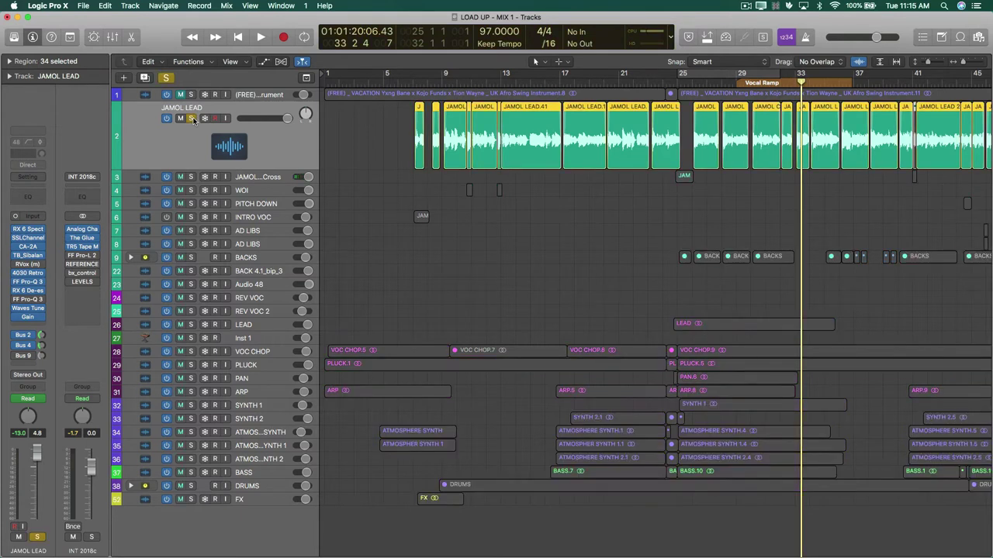
key(super+b)
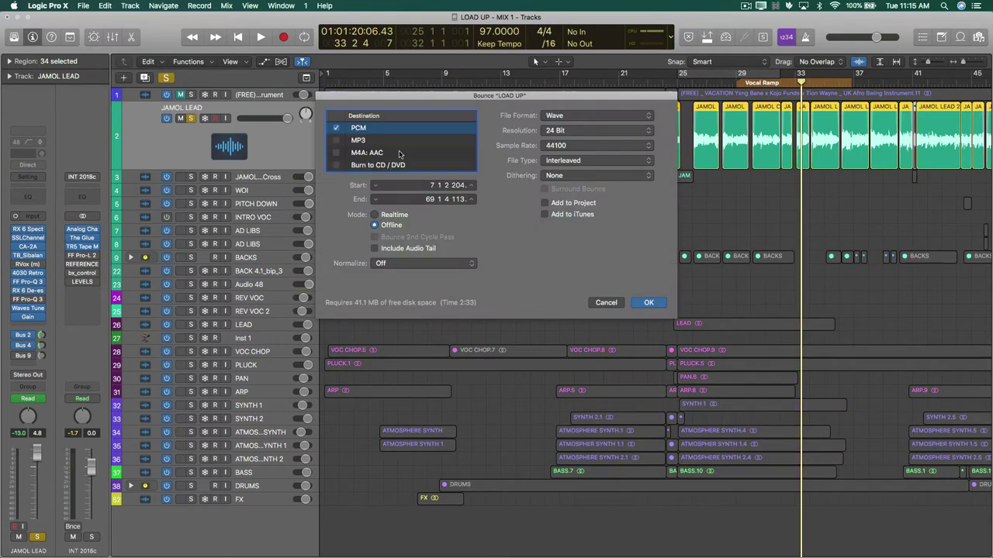
click(605, 302)
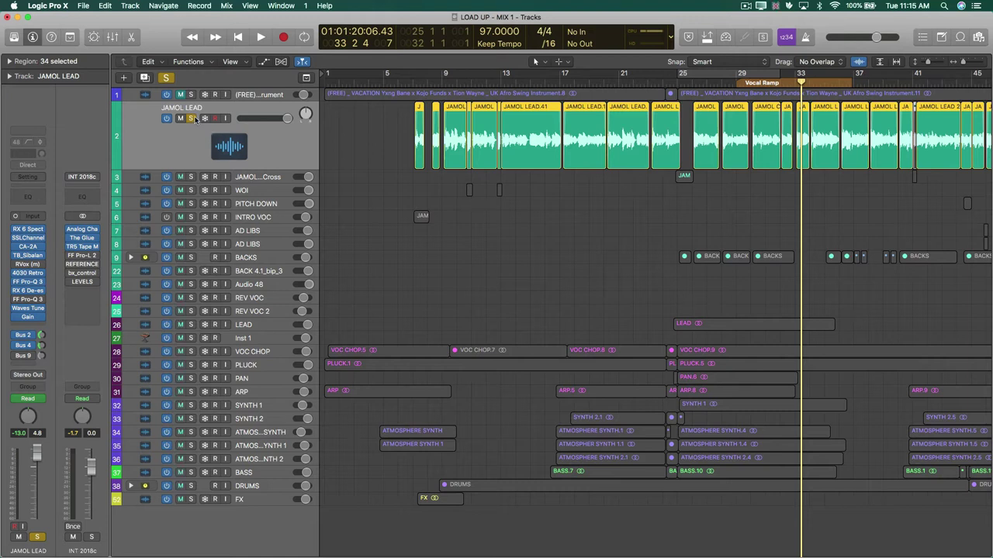
click(191, 118)
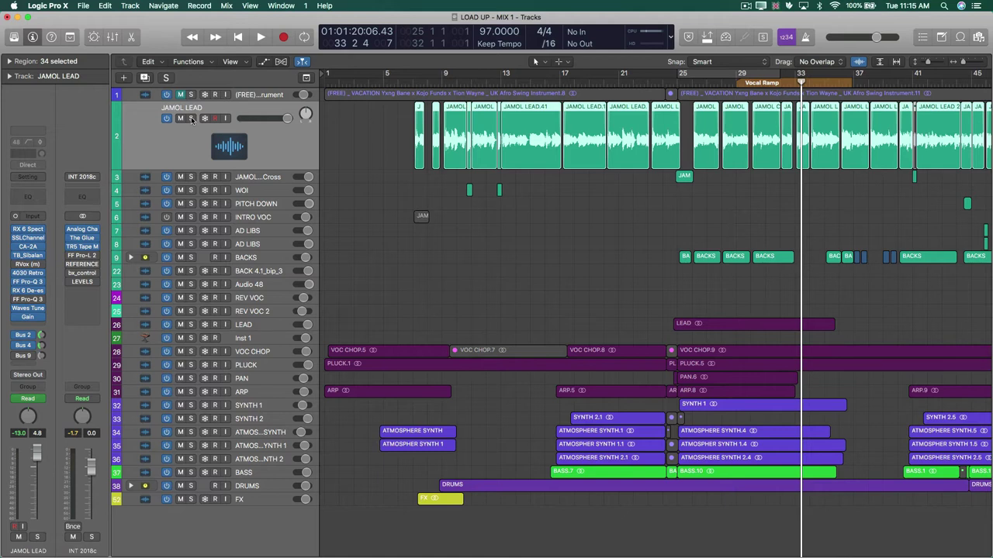
- Create arrangement tracks for the VOC VERB and VOC delay aux channels directly below the JAMOL LEAD track
click(267, 178)
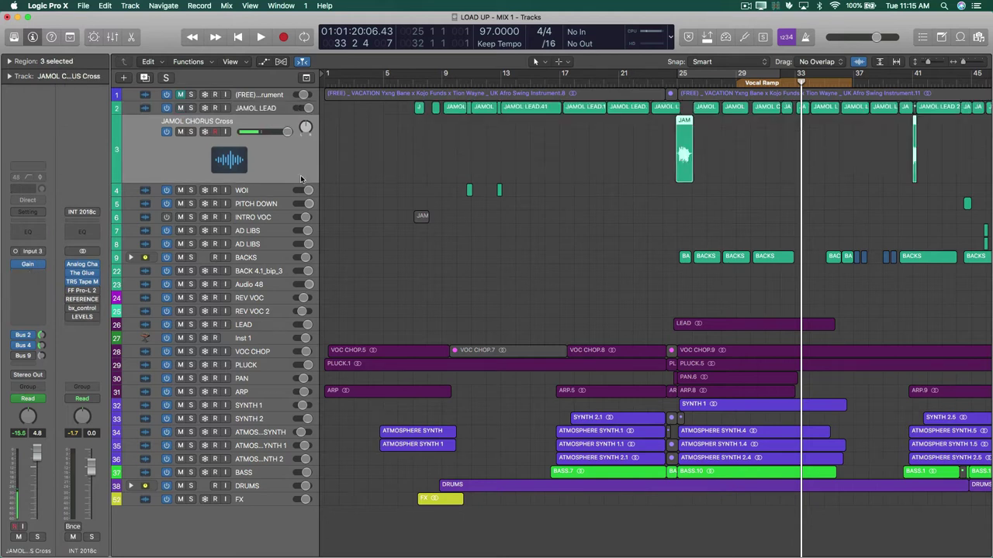
click(252, 111)
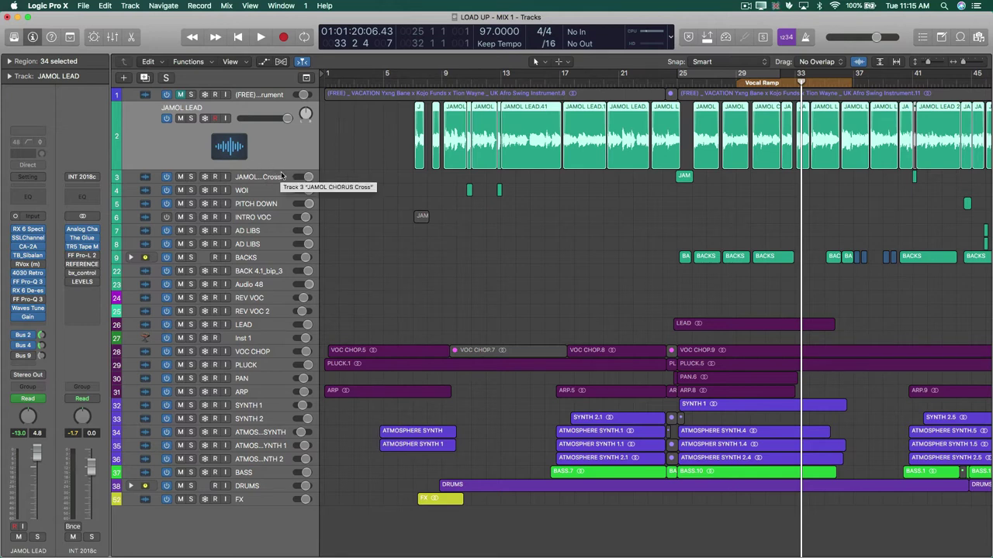
key(x)
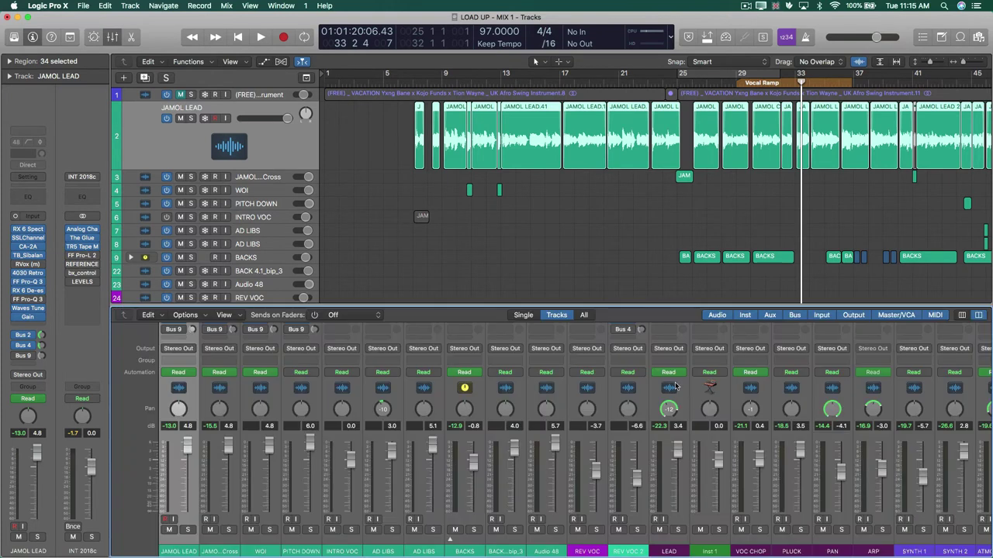
scroll(714, 412, right, 15)
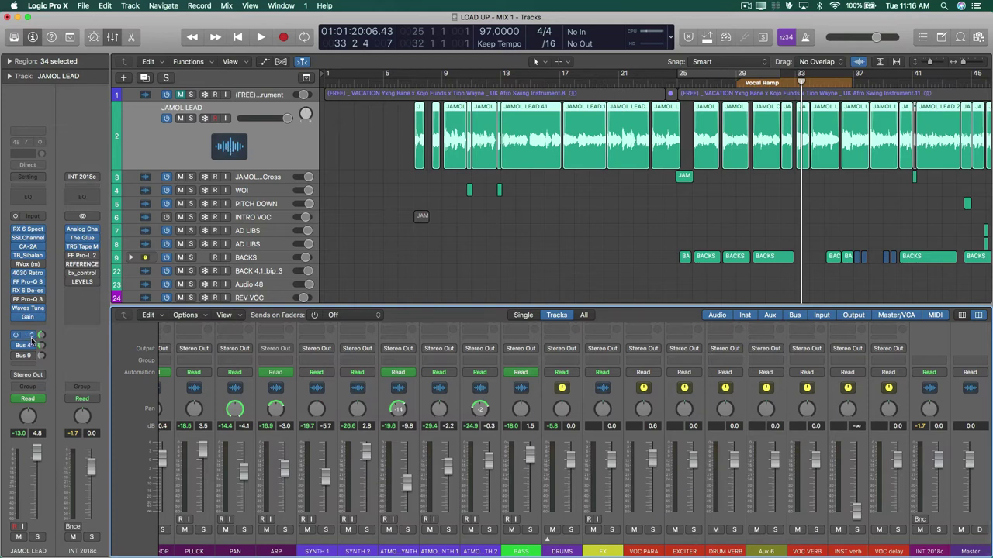
click(886, 552)
super+click(820, 551)
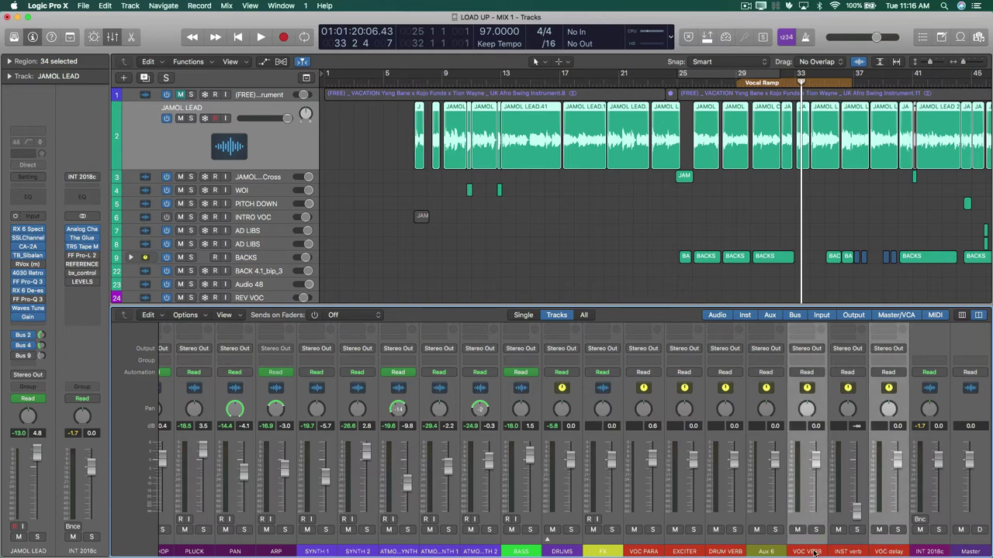
scroll(911, 440, up, 3)
scroll(912, 440, up, 2)
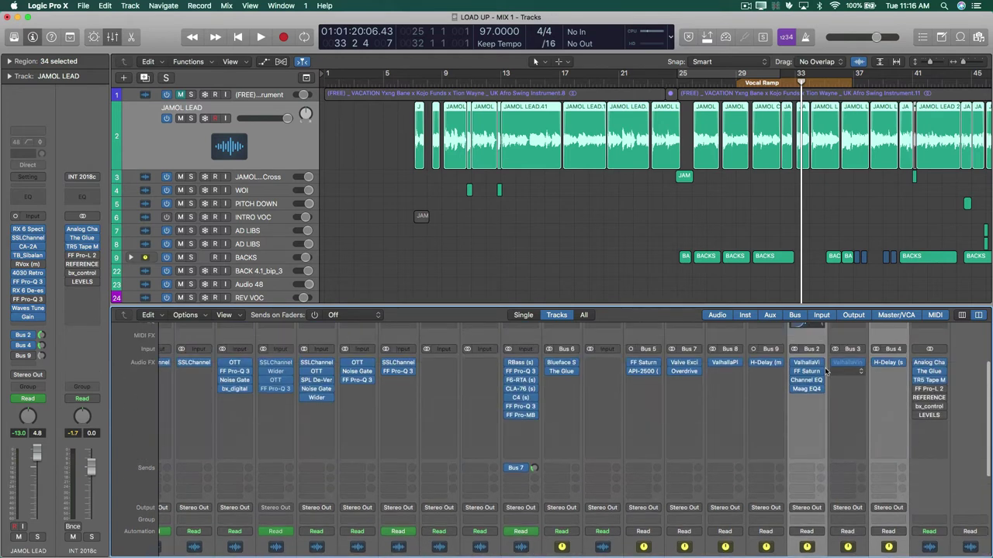
click(185, 314)
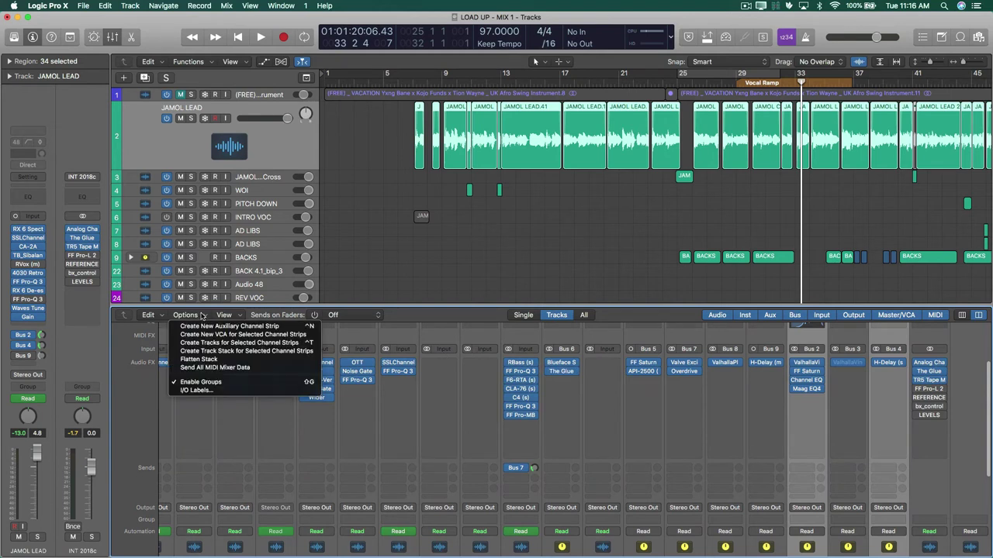
click(284, 351)
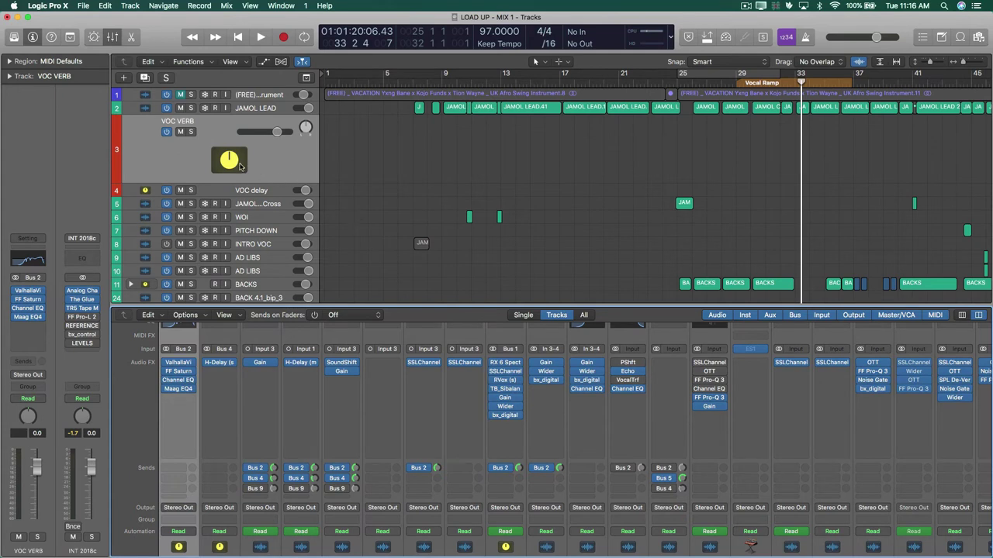
- Turn off the enlarged track view and group JAMOL LEAD, VOC VERB and VOC delay into a summing stack
key(ctrl+z)
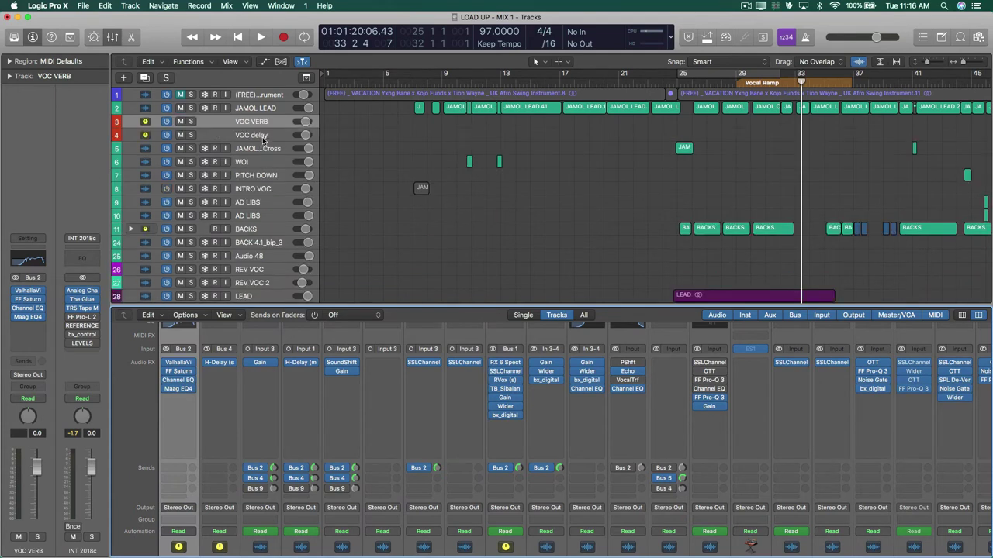
click(264, 135)
shift+click(261, 108)
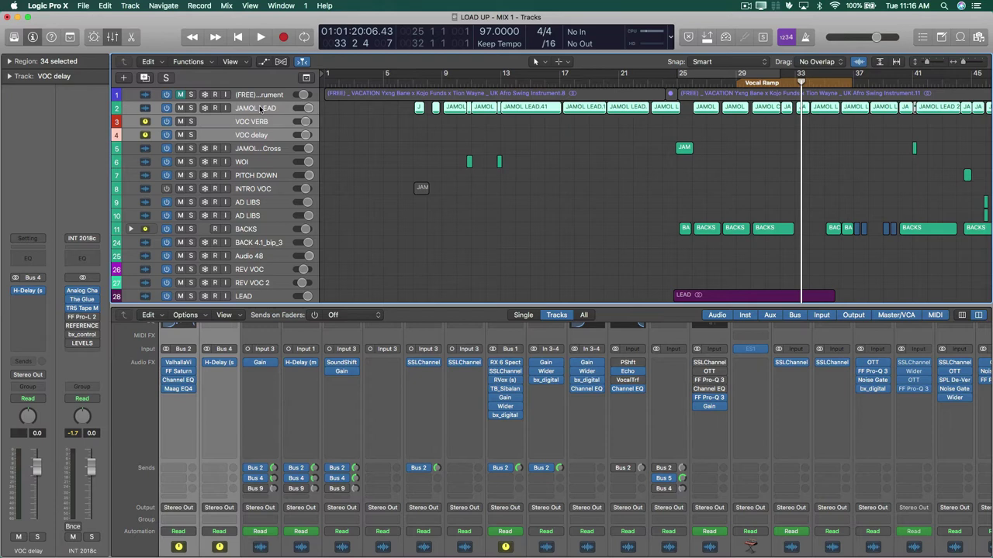
key(super+shift+d)
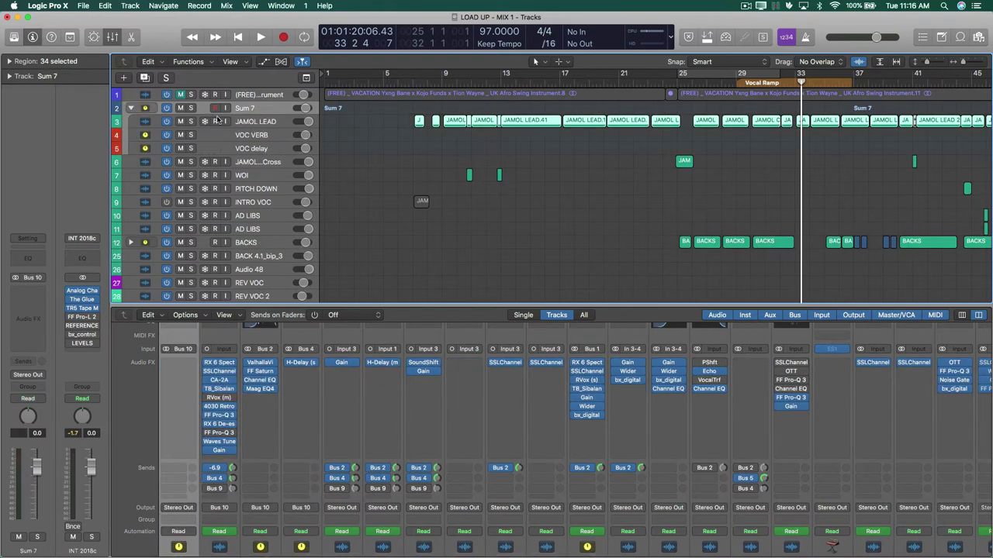
- Rename the new summing stack Jamol Lead and collapse it
double_click(242, 108)
text(Jamol Lead)
key(Return)
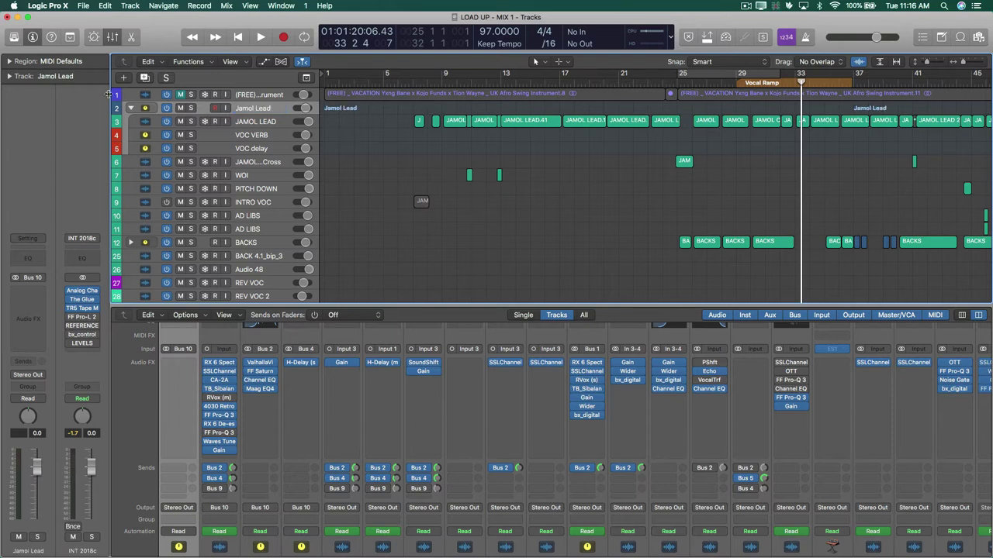
click(131, 108)
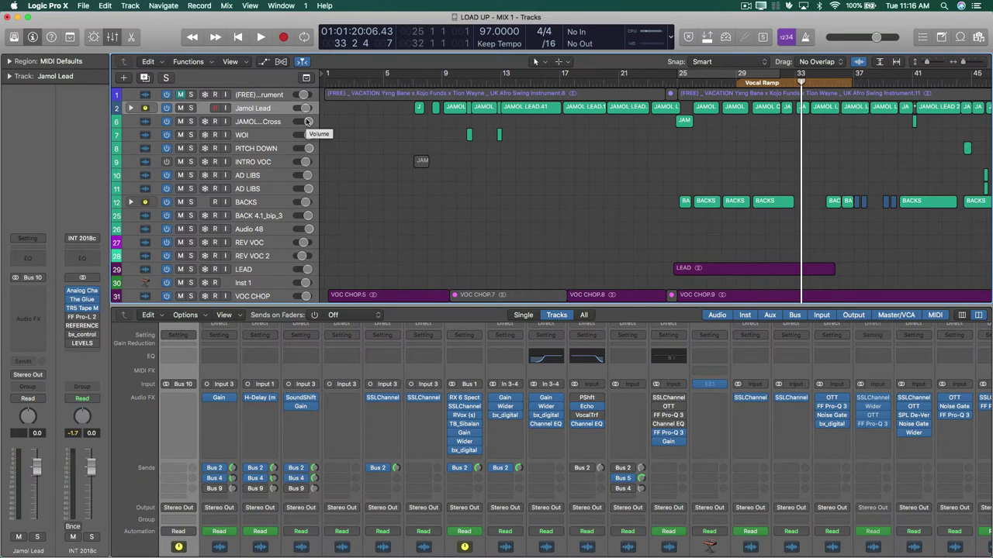
- Add a new audio track below the Jamol Lead stack and name it Jamol Print
key(alt+super+a)
double_click(250, 122)
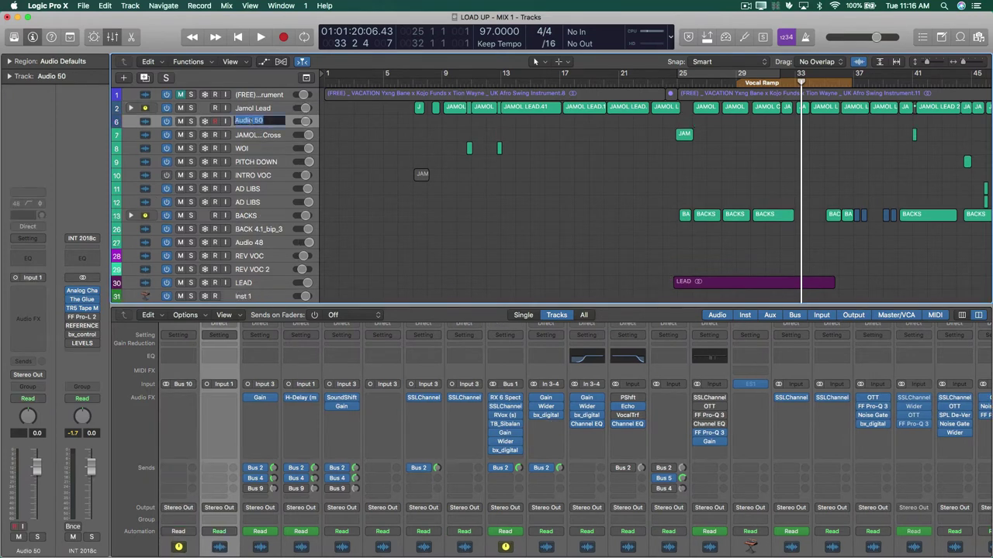
text(P)
text(amol Print)
key(Return)
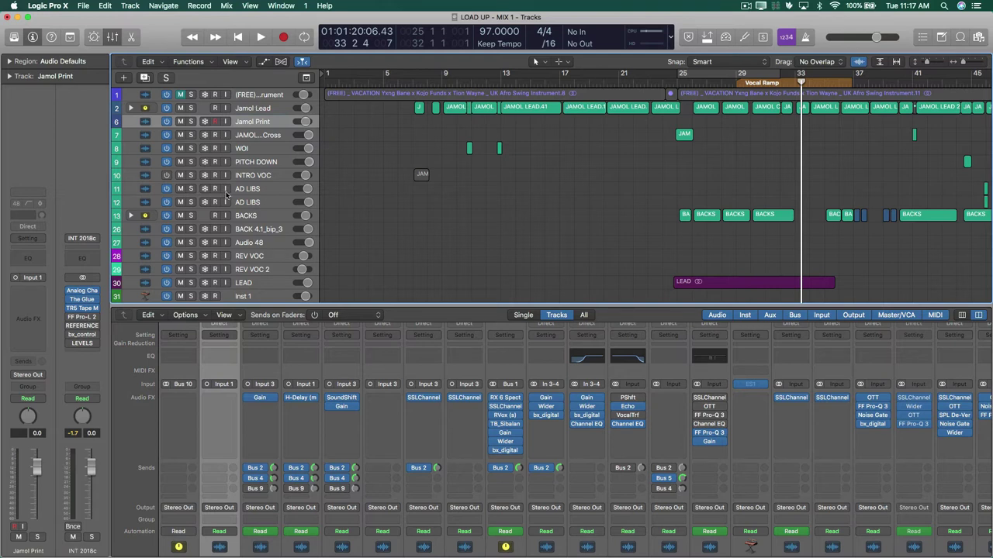
- Set the Jamol Print track's input to Bus 10, the bus fed by JAMOL LEAD, VOC VERB and VOC delay
click(267, 113)
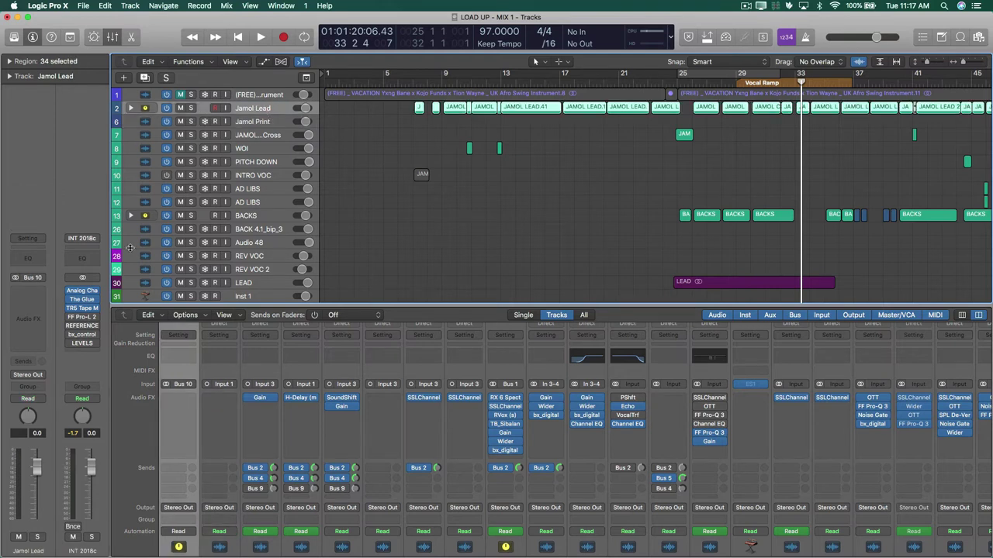
scroll(204, 441, down, 3)
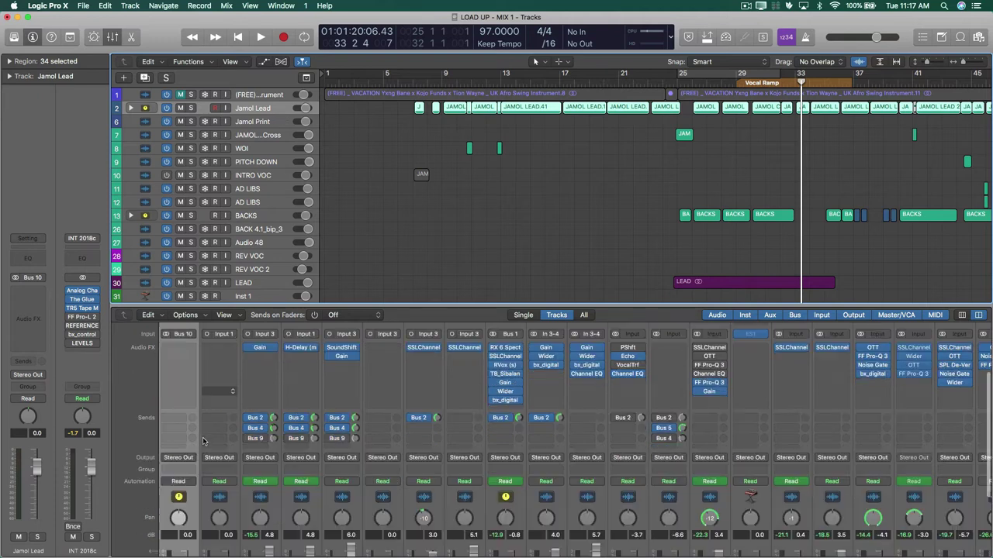
scroll(204, 441, down, 2)
scroll(203, 442, up, 5)
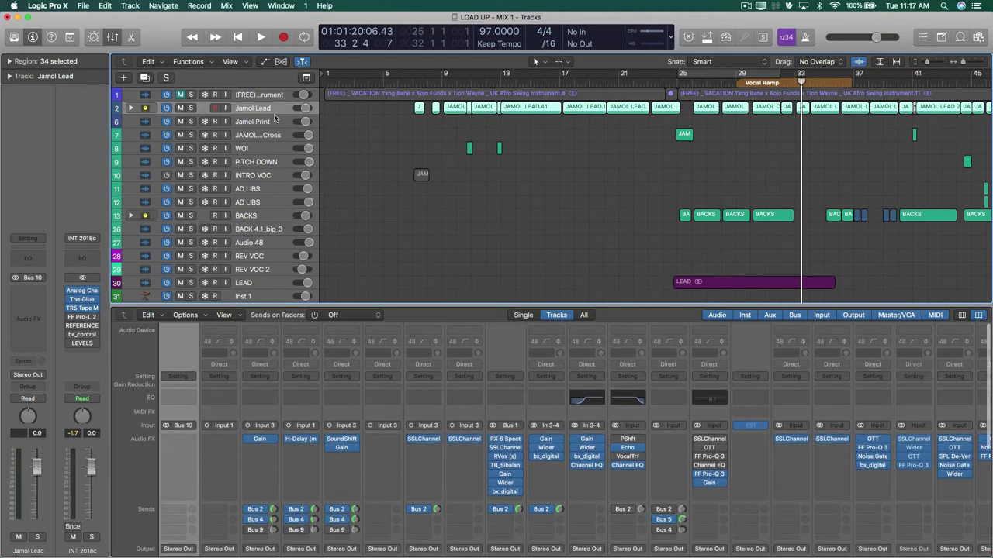
click(266, 121)
scroll(236, 452, down, 1)
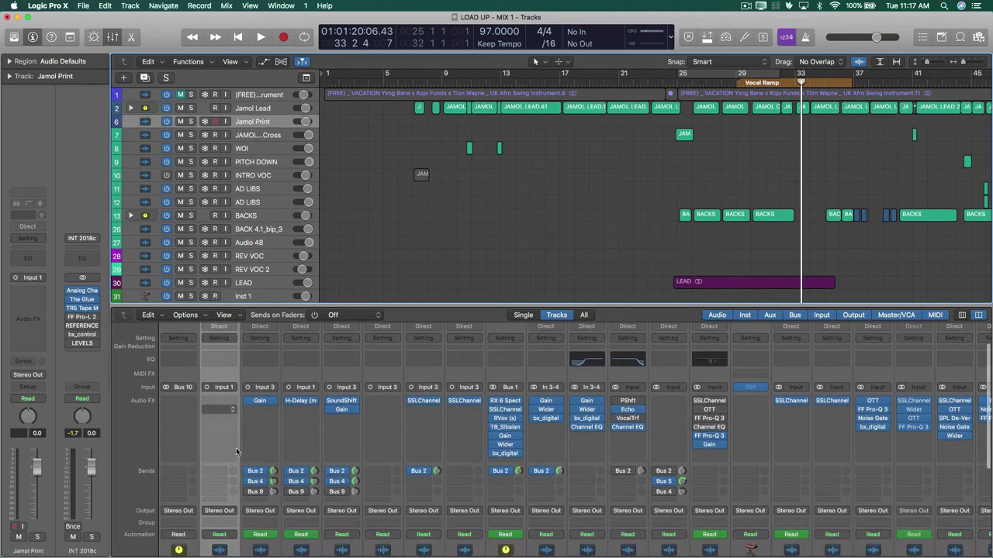
scroll(237, 452, down, 2)
scroll(237, 451, up, 3)
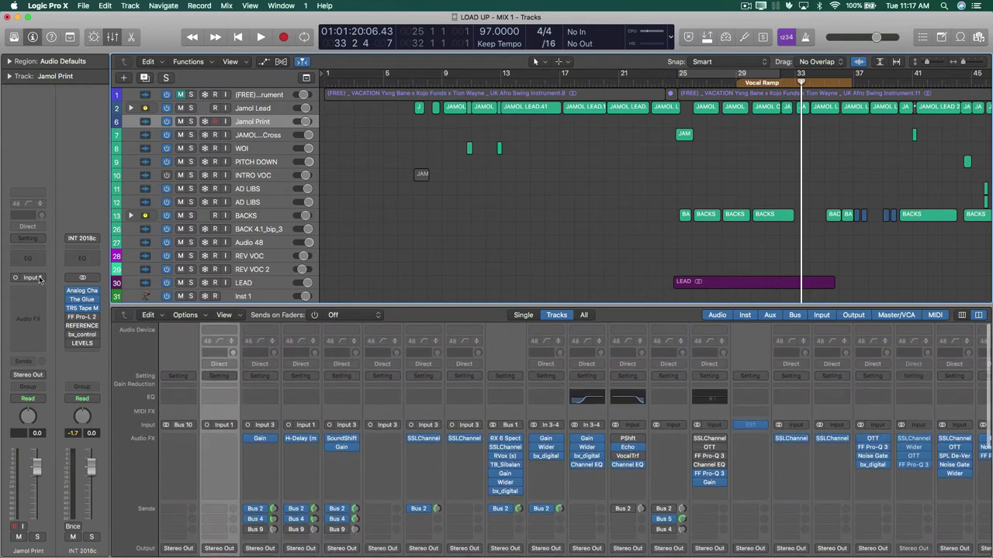
click(41, 282)
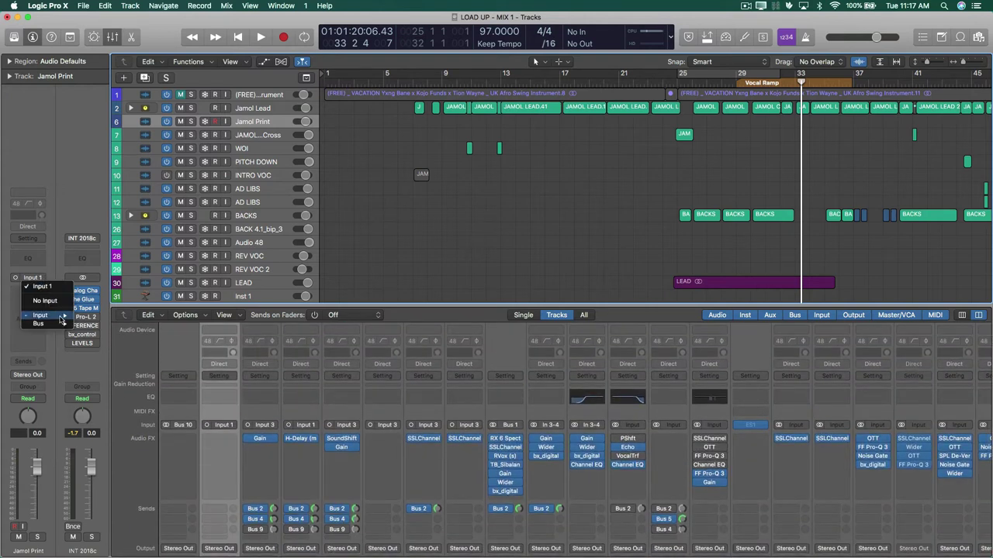
mouse_move(50, 324)
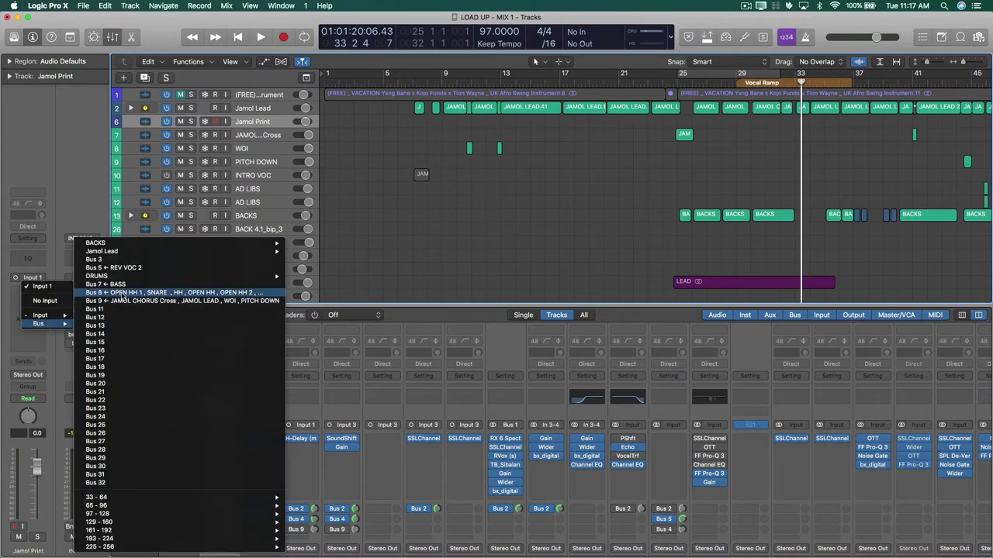
mouse_move(145, 254)
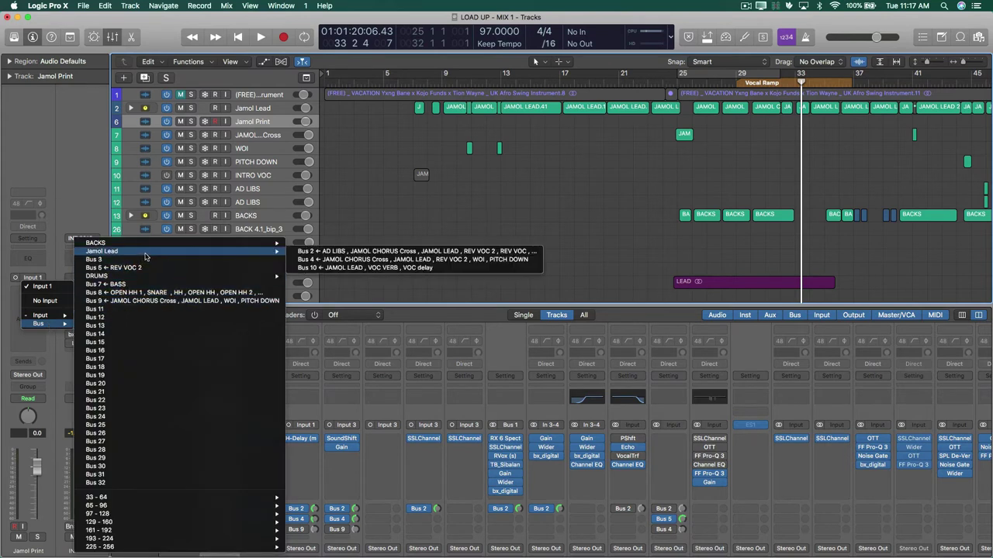
click(373, 268)
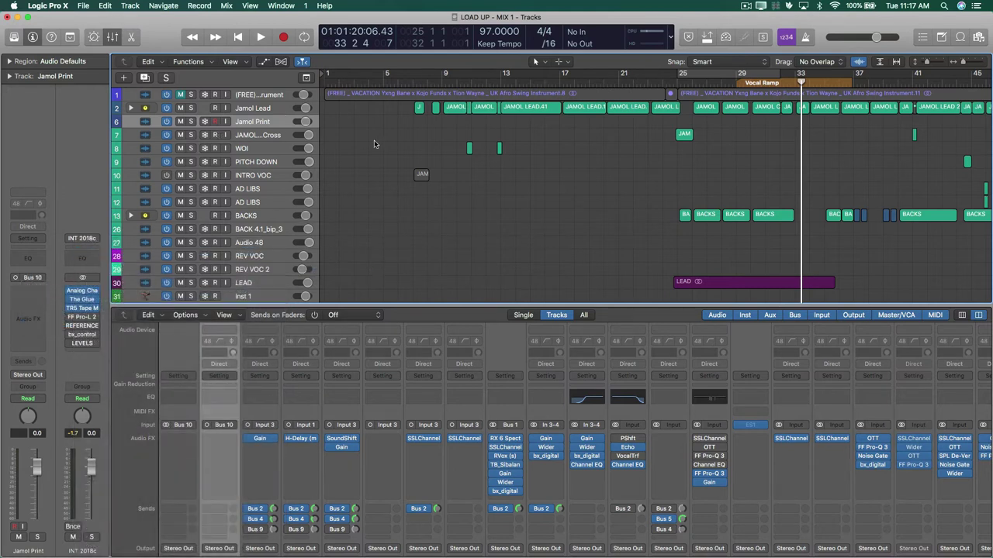
- Inspect the output and bus options of the Jamol Lead stack and reselect the Jamol Print track
click(258, 111)
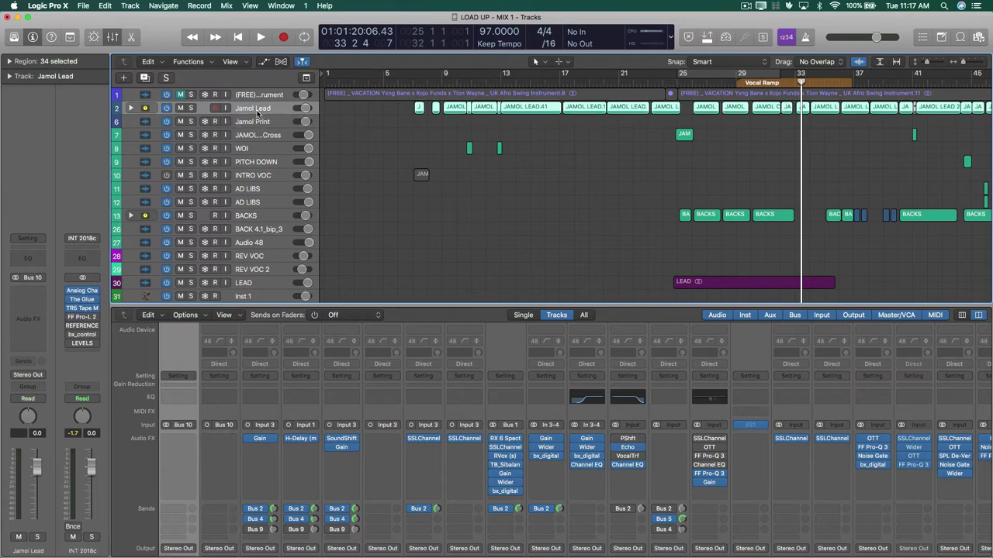
click(29, 376)
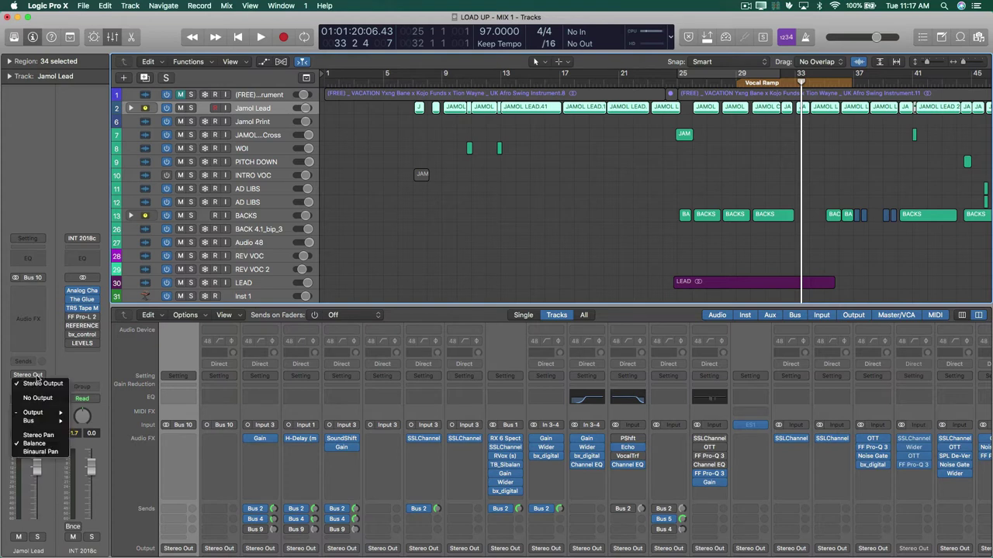
mouse_move(48, 414)
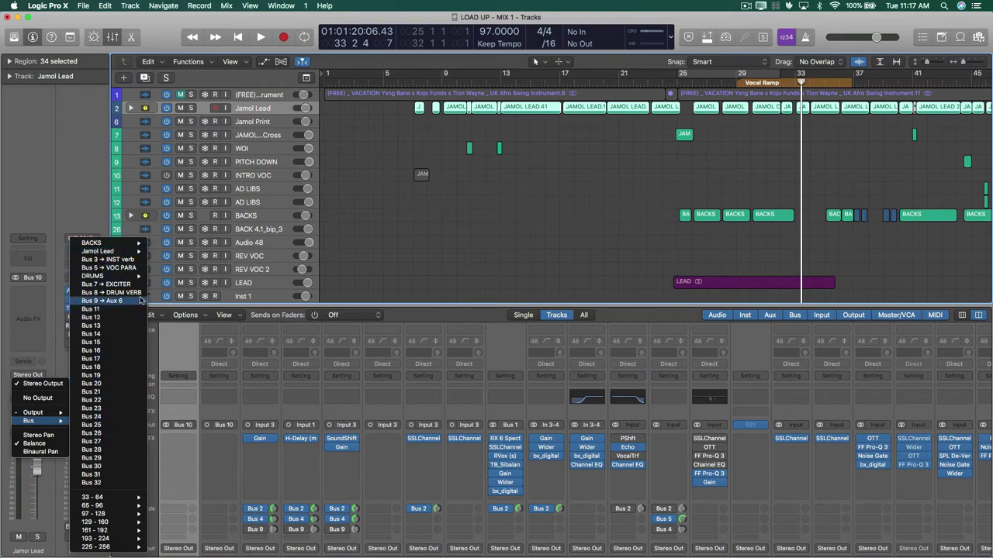
click(261, 147)
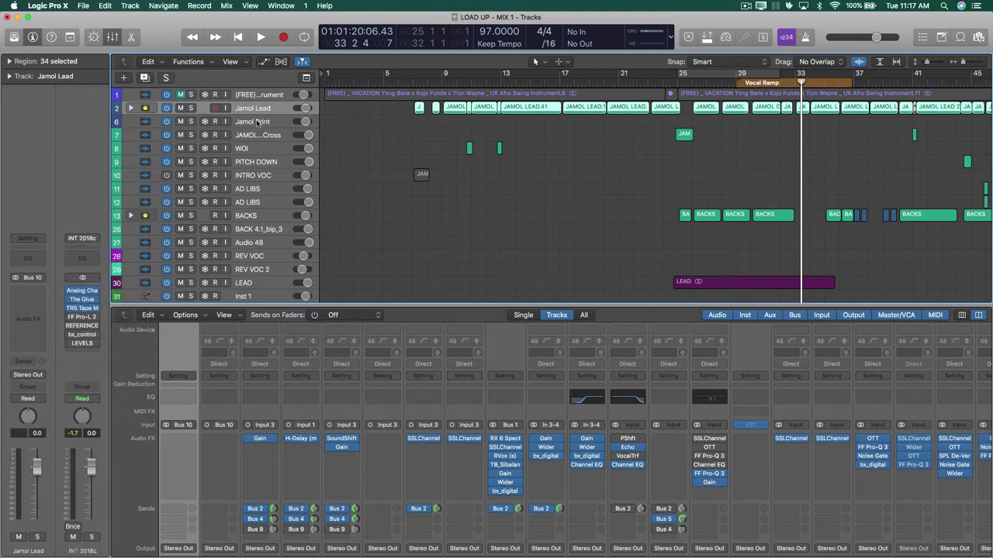
click(256, 123)
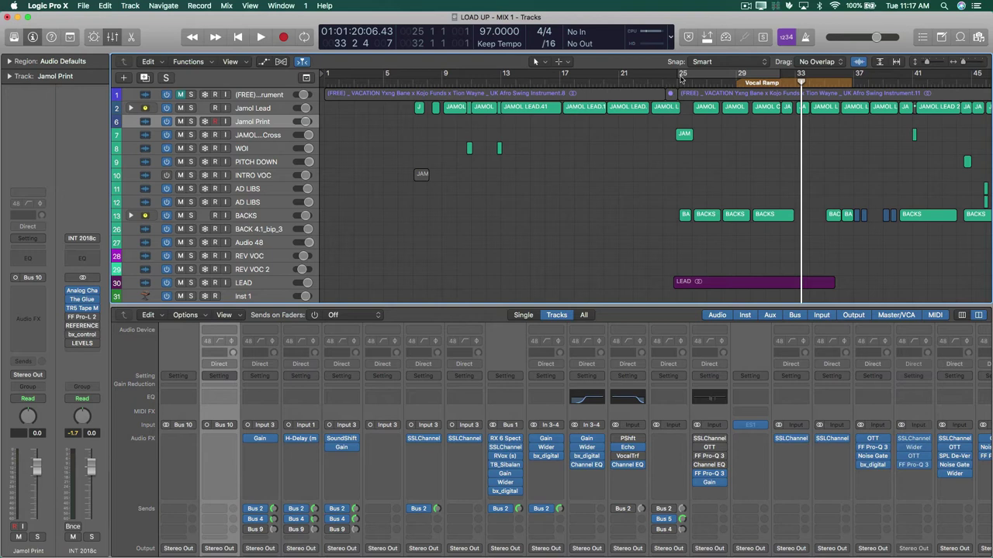
- Enlarge the Jamol Print track and enable it for recording
click(678, 80)
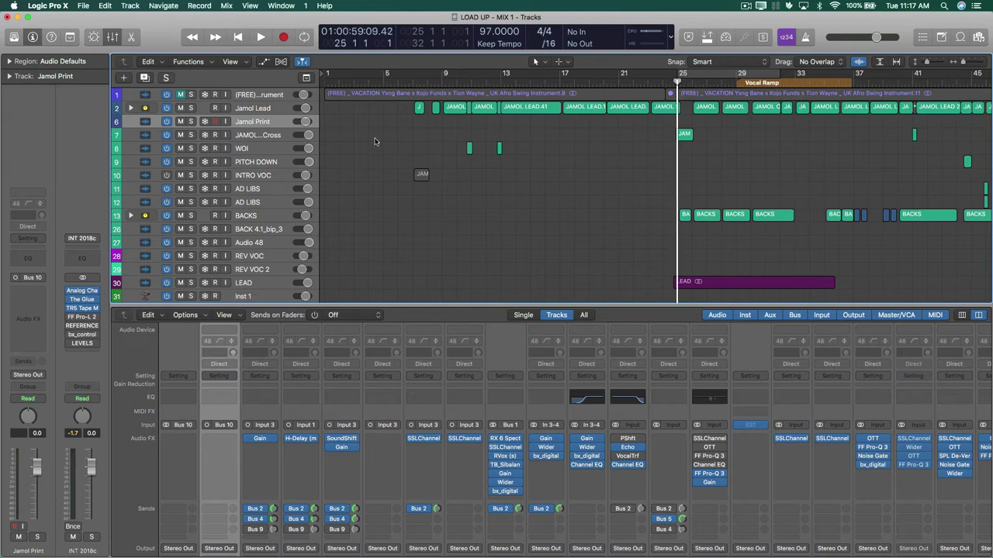
key(ctrl+z)
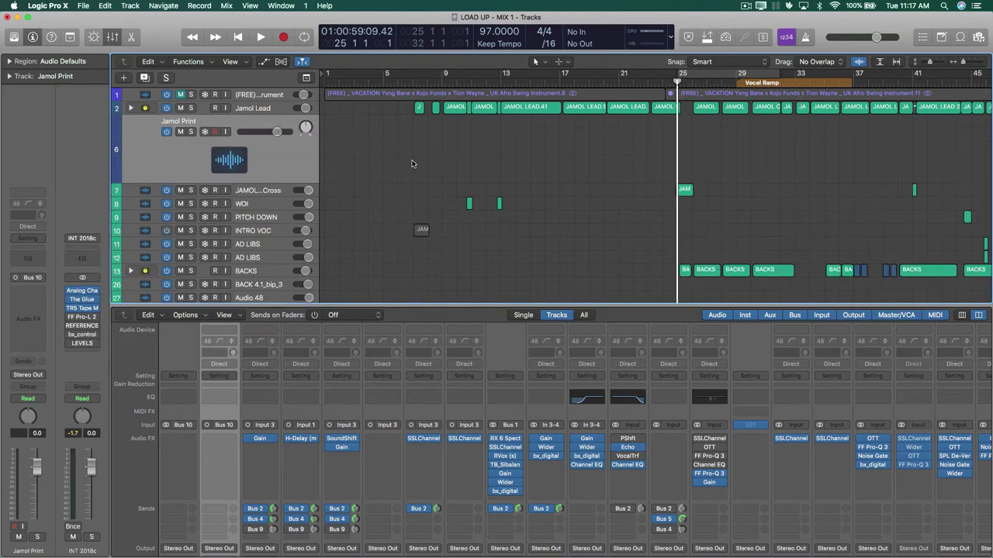
click(217, 132)
click(217, 133)
- Record the Jamol Lead stack onto Jamol Print from about bar 26 to the end of bar 32
click(689, 82)
key(space)
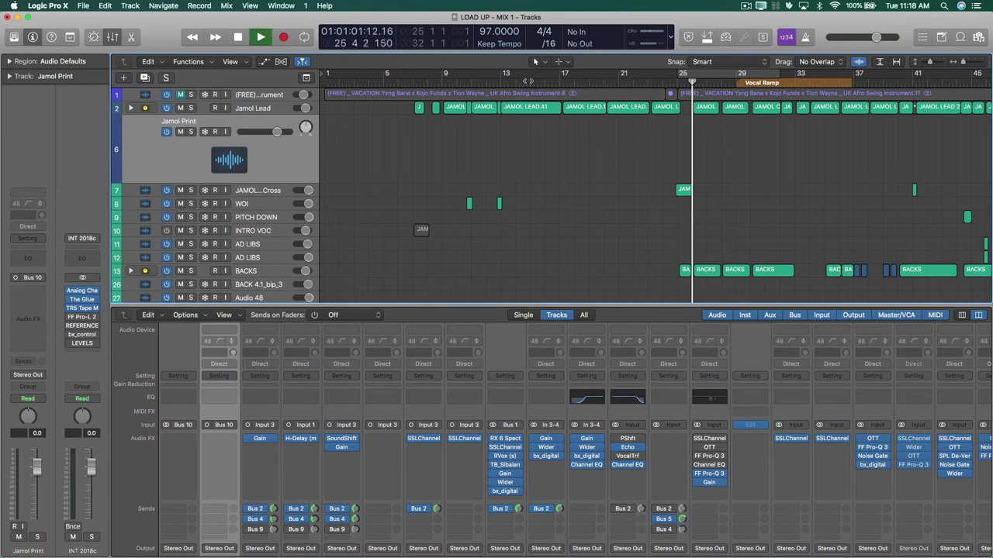
key(space)
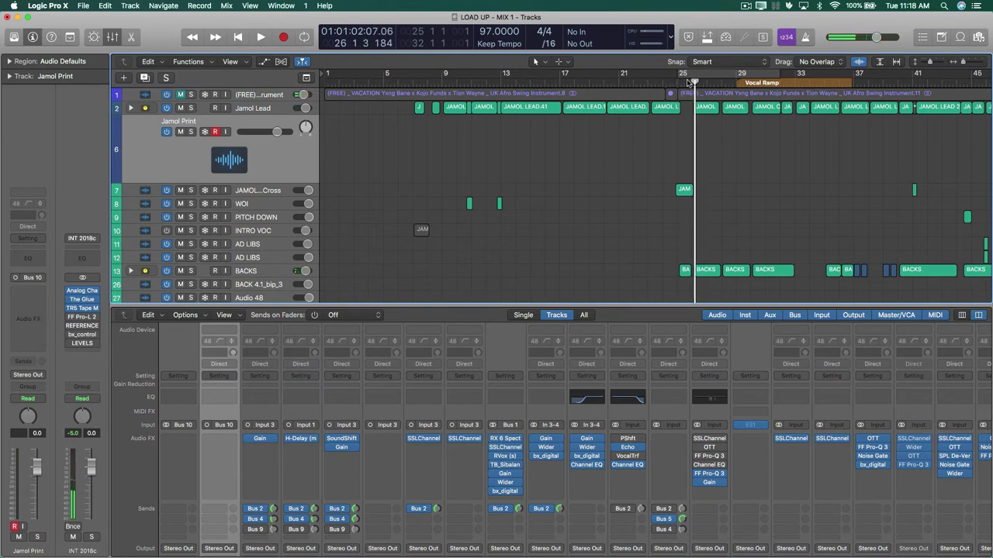
click(282, 38)
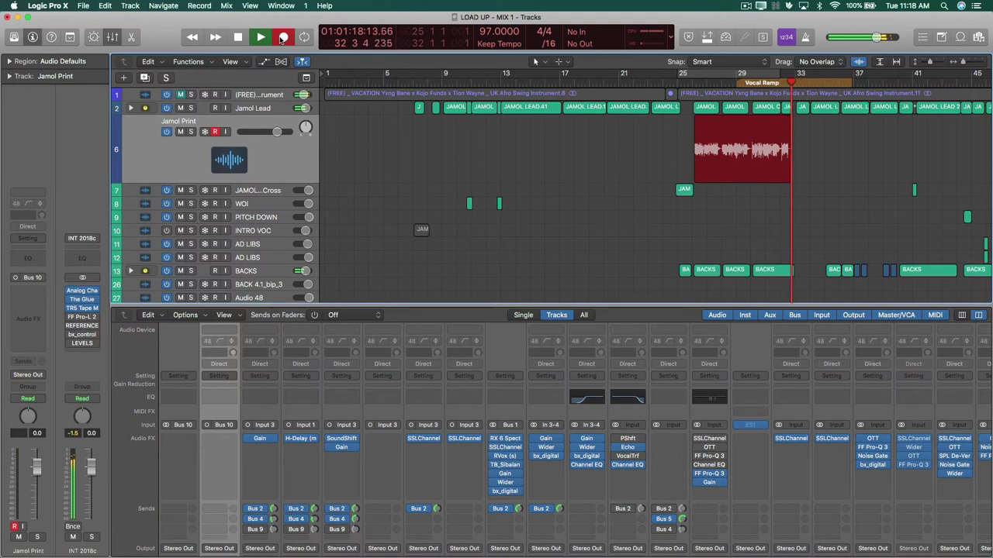
key(space)
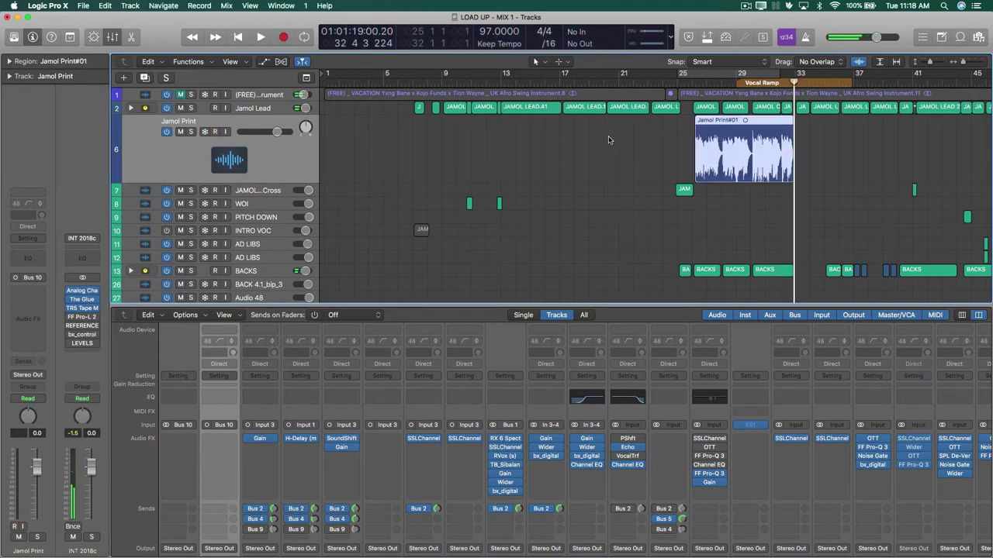
- Zoom in on the Jamol Print#01 region, solo its track and play it back from about bar 26
key(z)
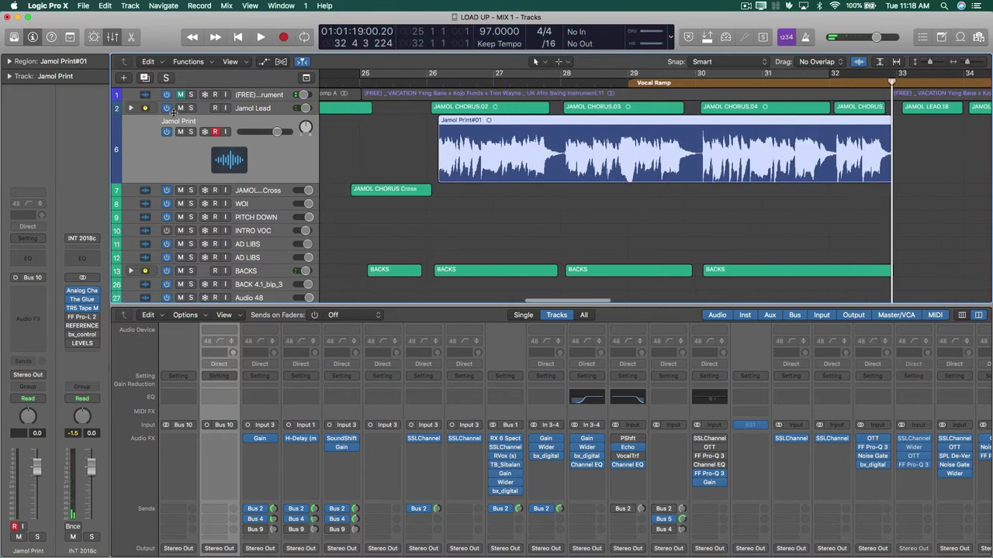
click(191, 132)
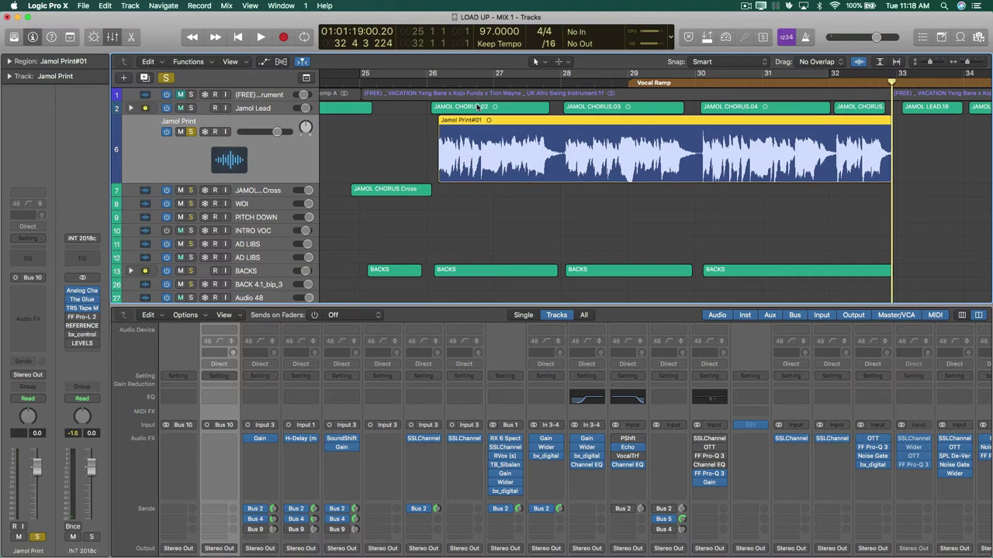
click(428, 82)
key(space)
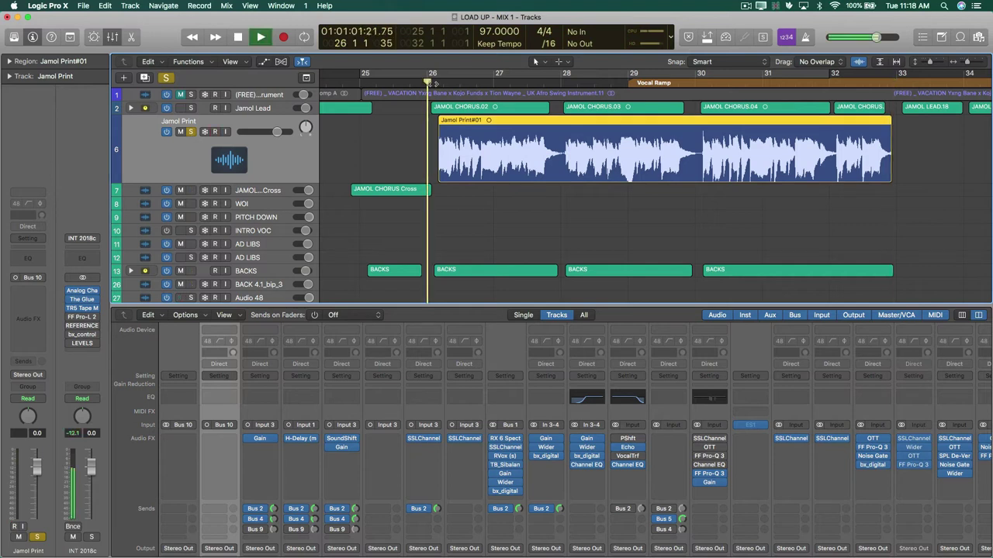
key(space)
- Delete the Jamol Print#01 region together with its recorded audio file on disk
click(461, 160)
click(464, 158)
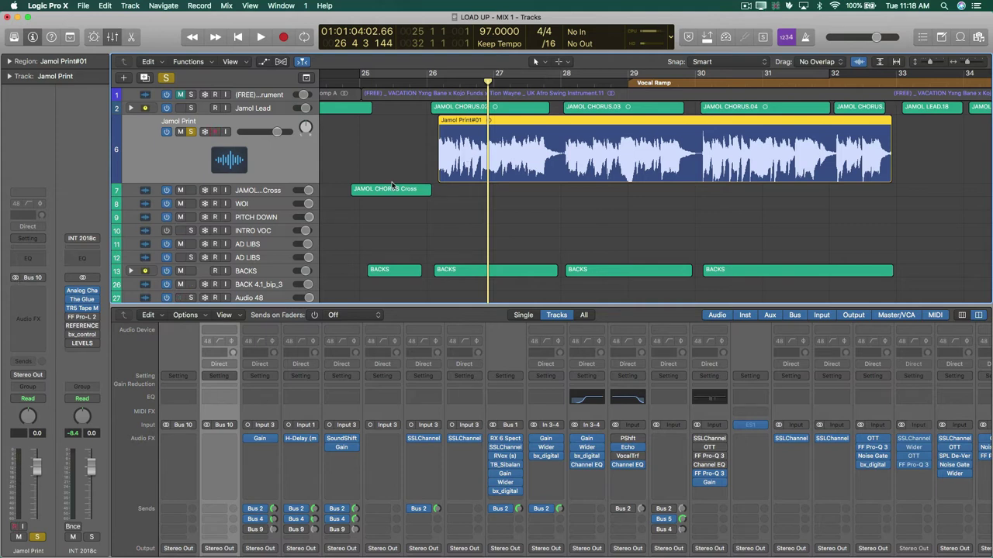
click(479, 161)
key(Delete)
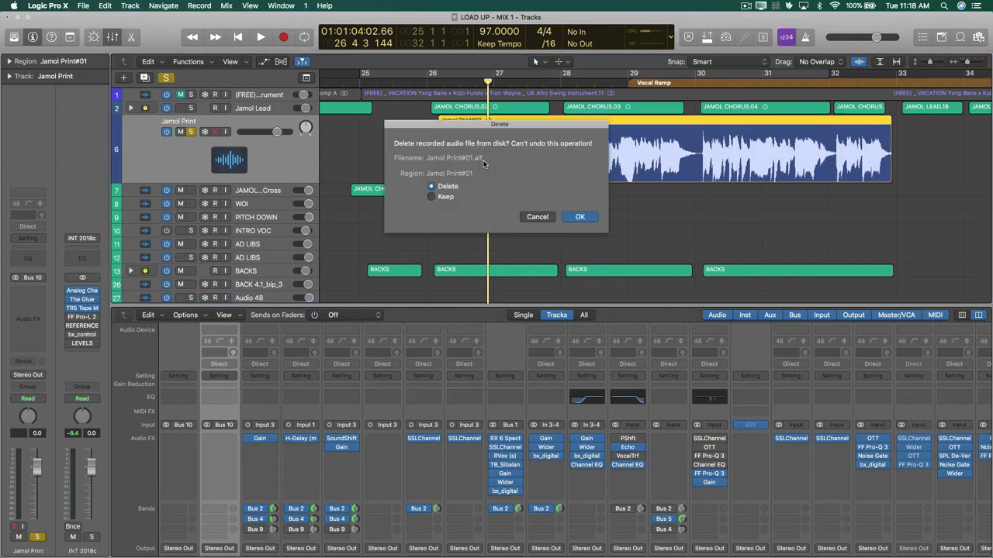
click(566, 216)
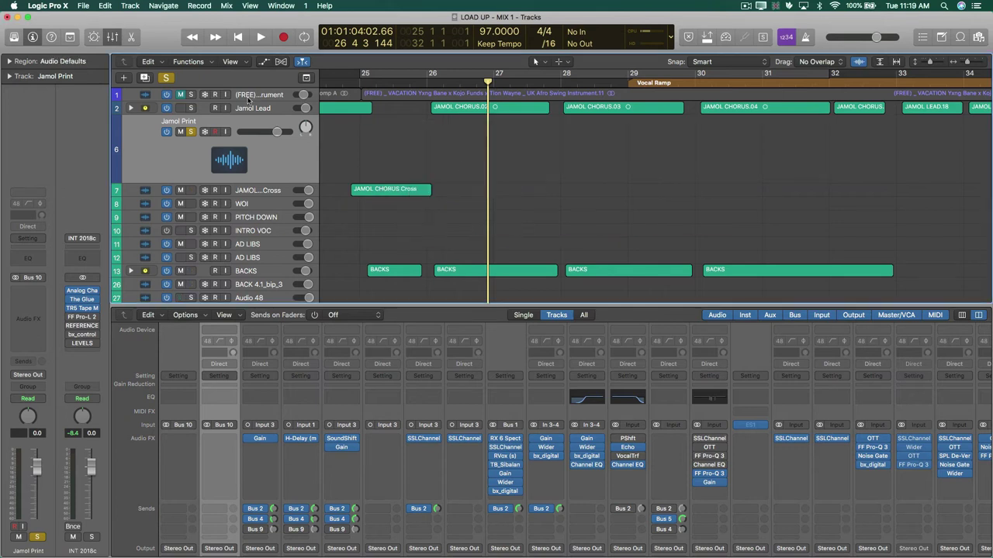
- Unsolo and record-enable Jamol Print, and record a stereo take of the chorus from about bar 26 to the end of bar 32
click(375, 81)
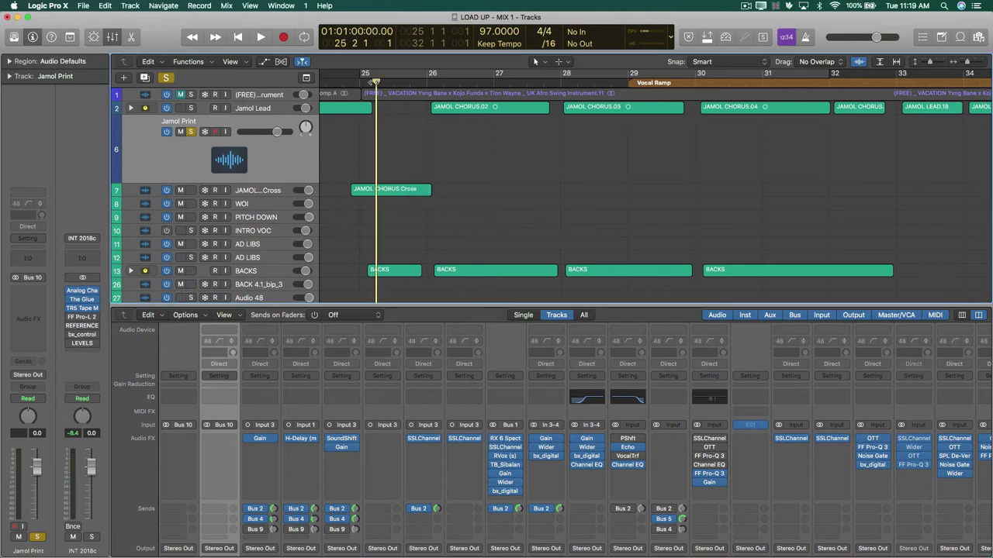
key(space)
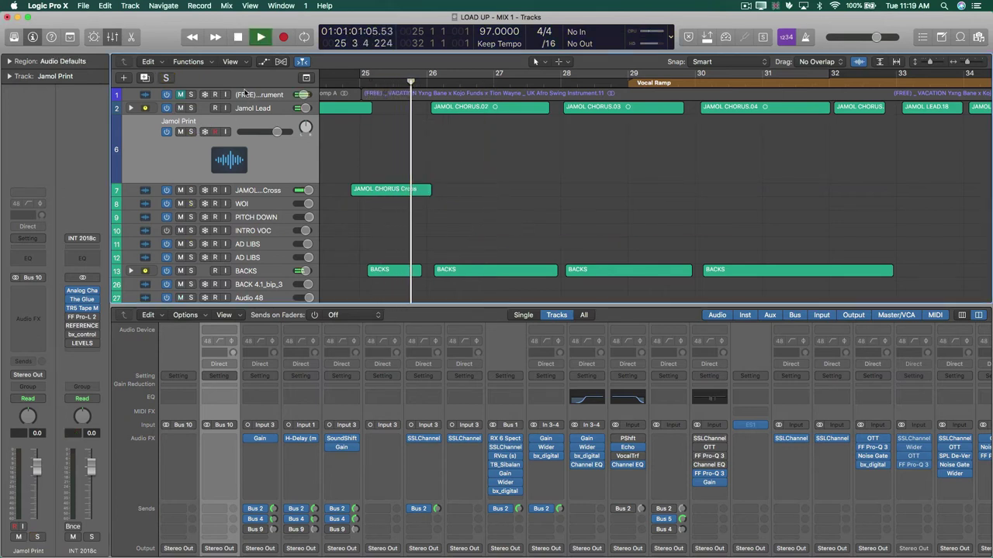
key(space)
click(216, 132)
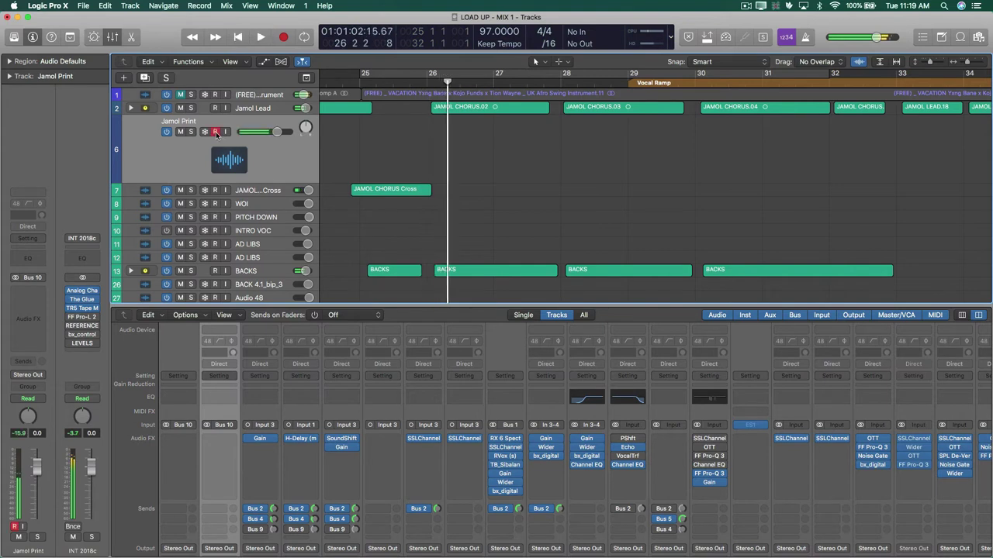
click(283, 37)
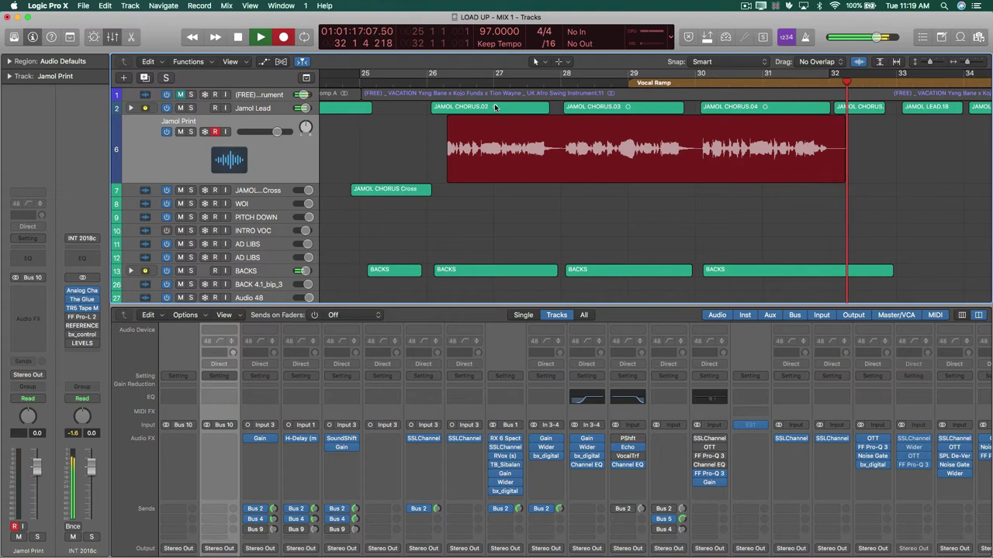
key(space)
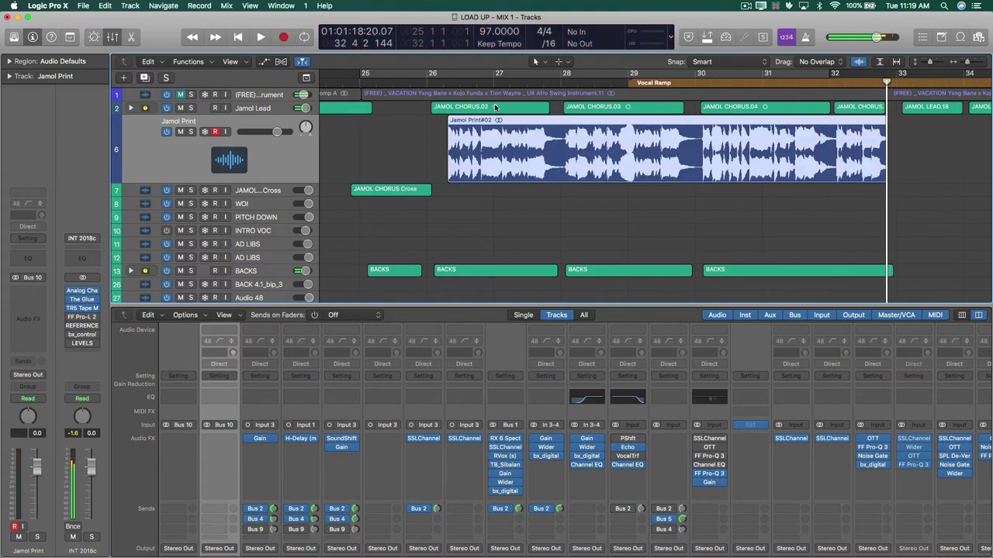
- Solo Jamol Print, play back the Jamol Print#02 take from its beginning, and turn solo off again
click(190, 133)
click(442, 84)
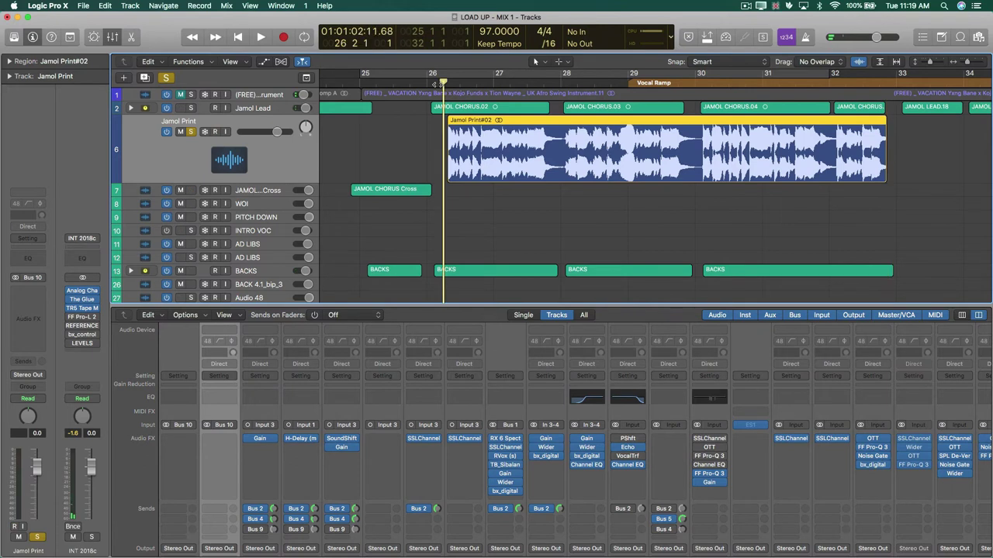
key(space)
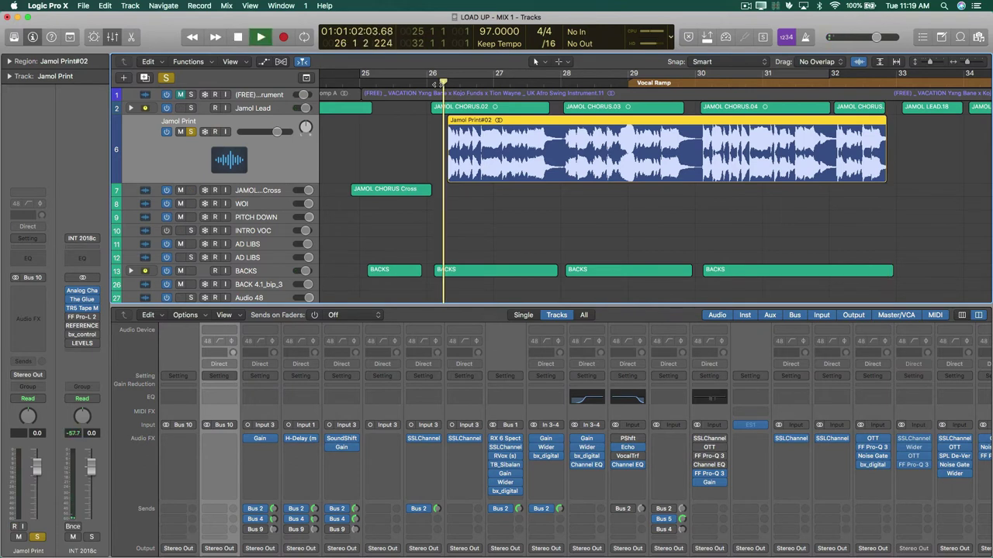
click(191, 133)
key(space)
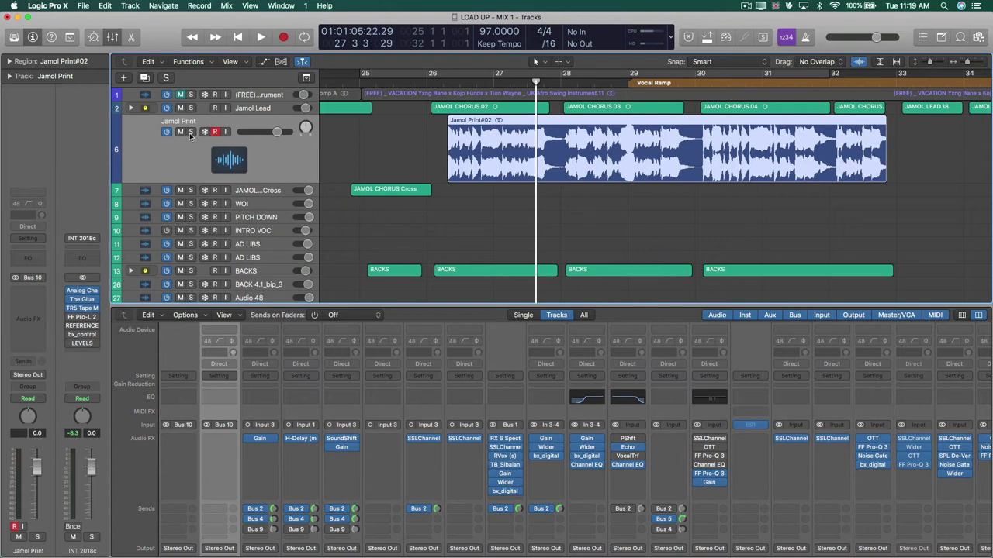
- Disable recording on Jamol Print and expand the Jamol Lead stack to show its member tracks
click(215, 132)
click(131, 108)
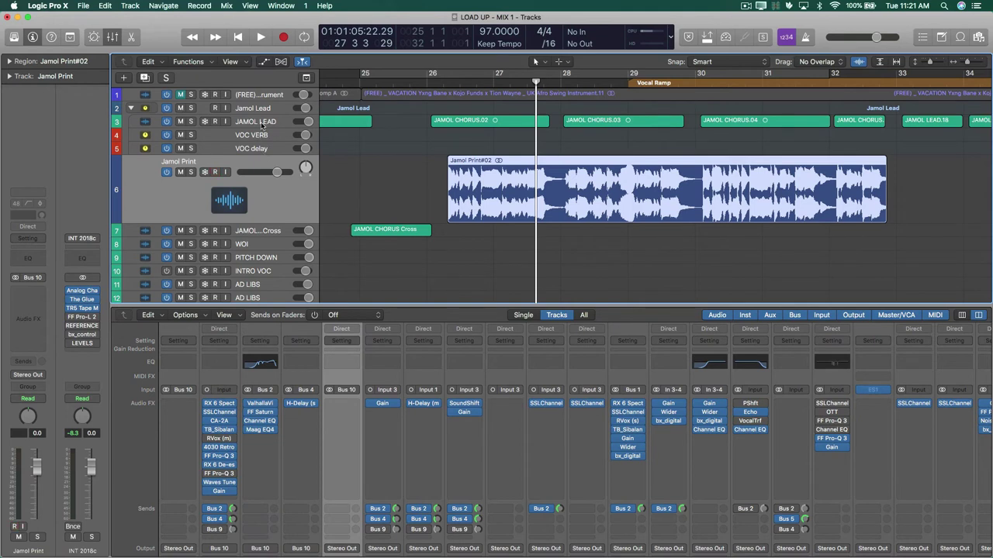
- Select the JAMOL LEAD, VOC VERB and VOC delay tracks together and examine the options for exporting tracks as audio files
click(274, 125)
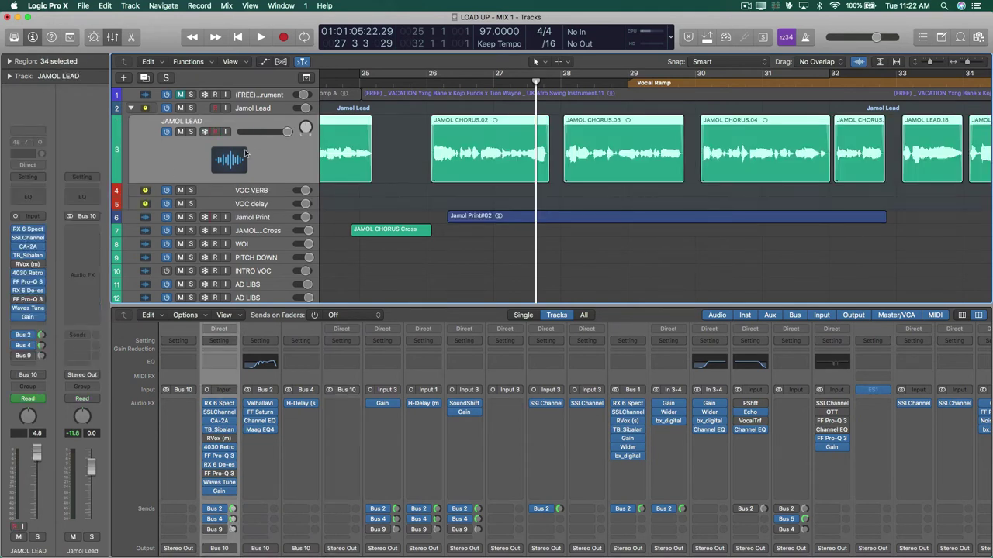
click(269, 190)
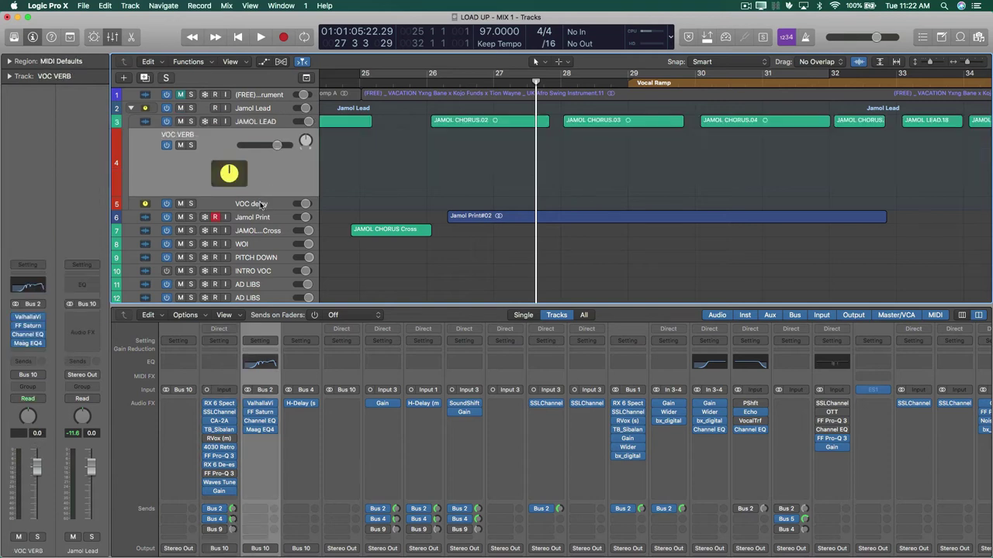
click(260, 203)
click(263, 143)
click(267, 122)
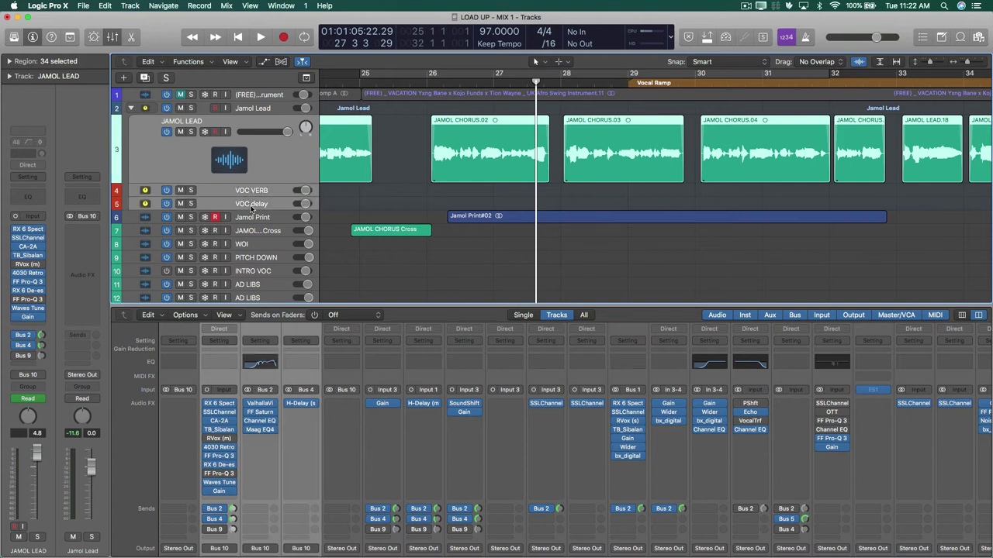
click(127, 6)
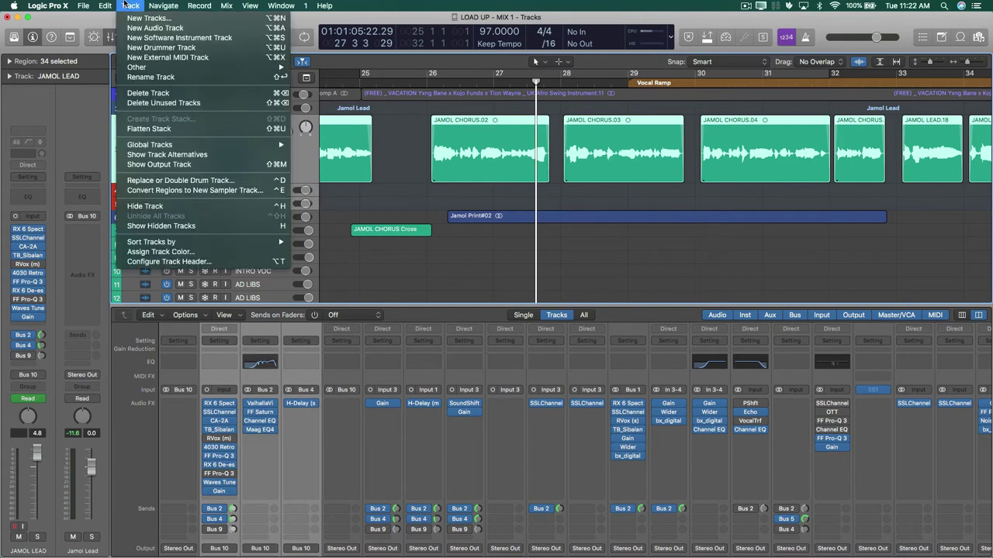
mouse_move(105, 5)
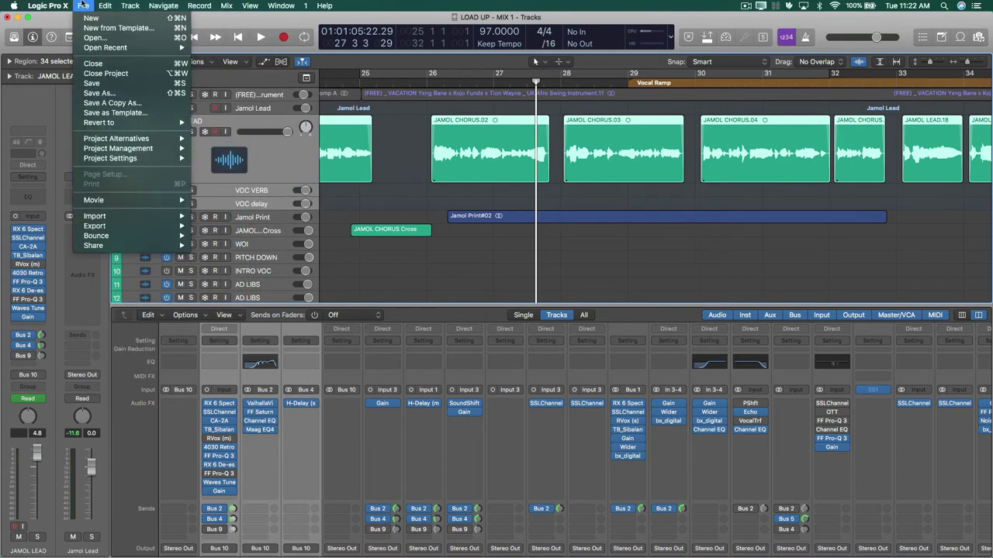
mouse_move(128, 228)
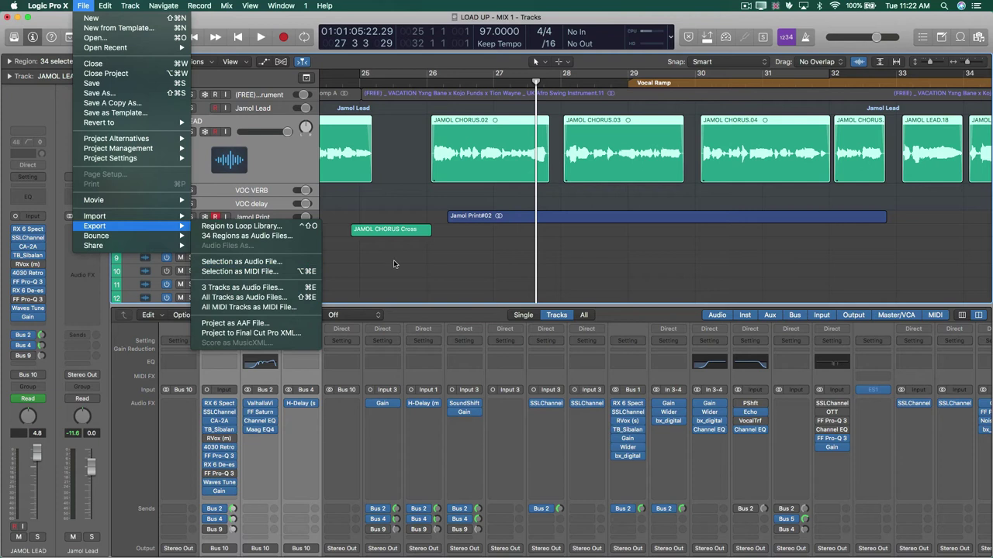
click(458, 199)
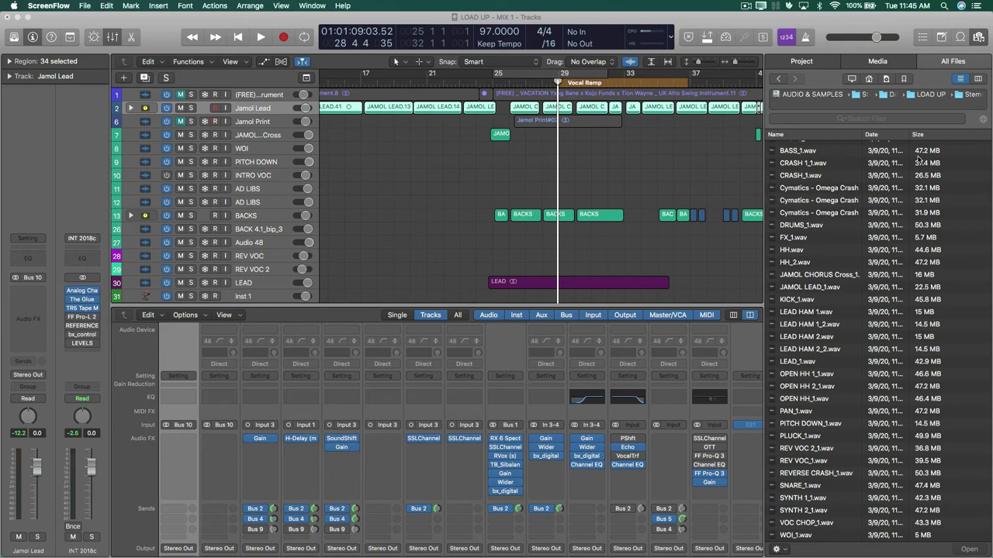
- Examine the bounce options for regions, tracks in place and replacing all tracks
click(111, 5)
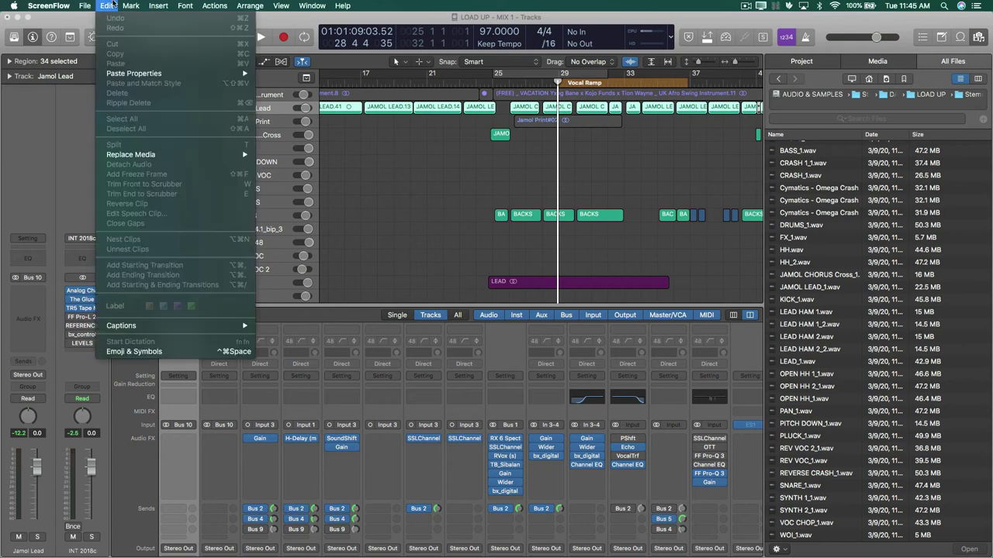
mouse_move(250, 6)
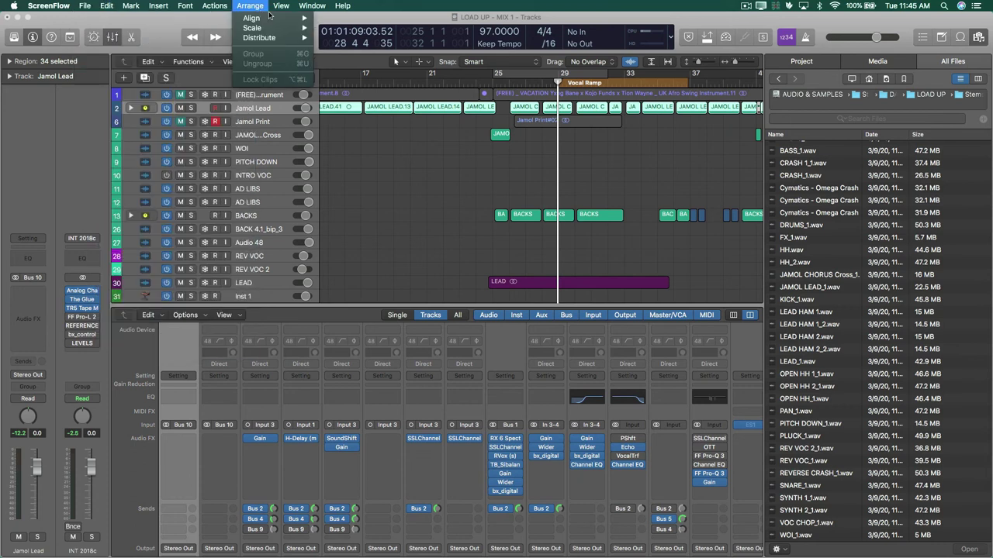
click(180, 21)
click(84, 5)
mouse_move(104, 6)
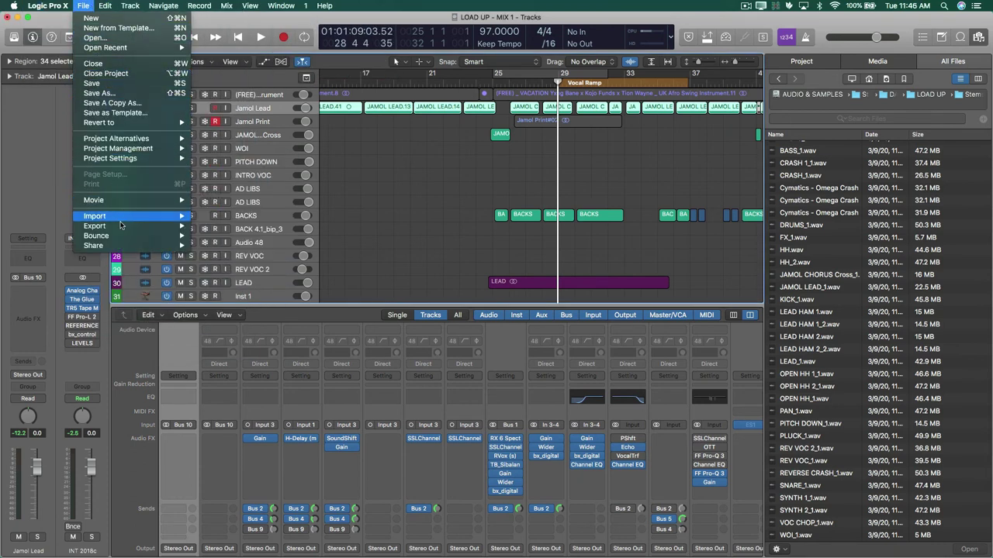
mouse_move(122, 237)
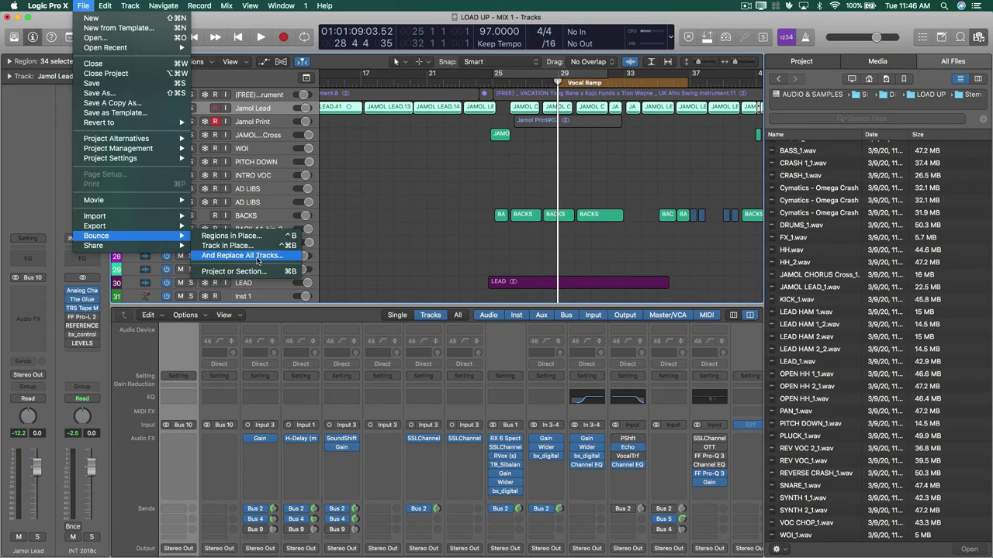
click(358, 257)
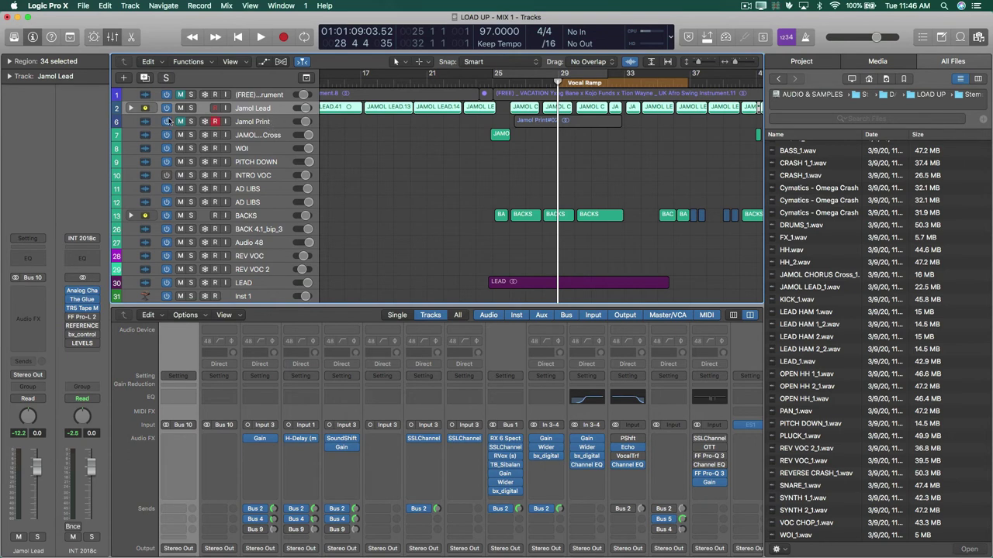
- Expand the Jamol Lead stack, inspect the VOC VERB and JAMOL LEAD channel strips, and collapse the stack
click(132, 109)
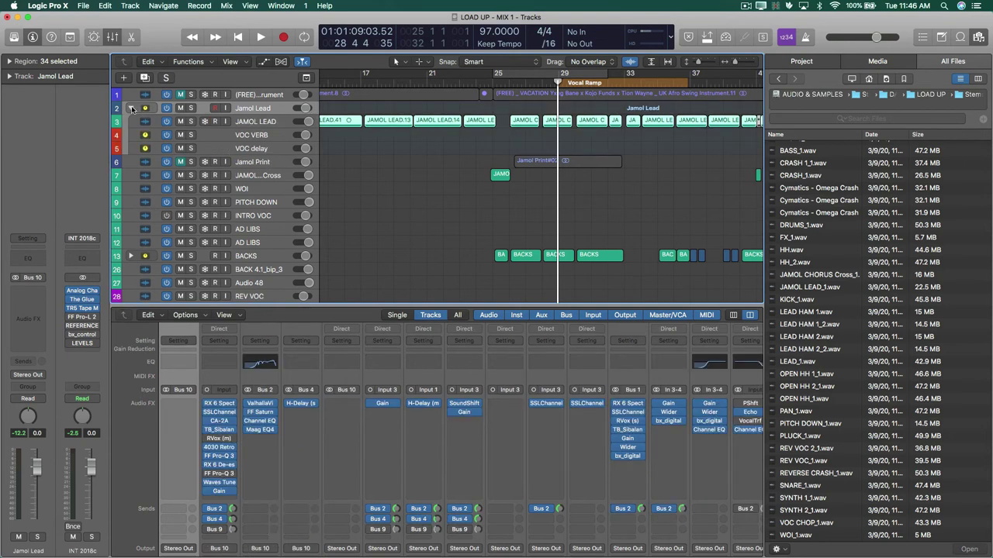
click(259, 136)
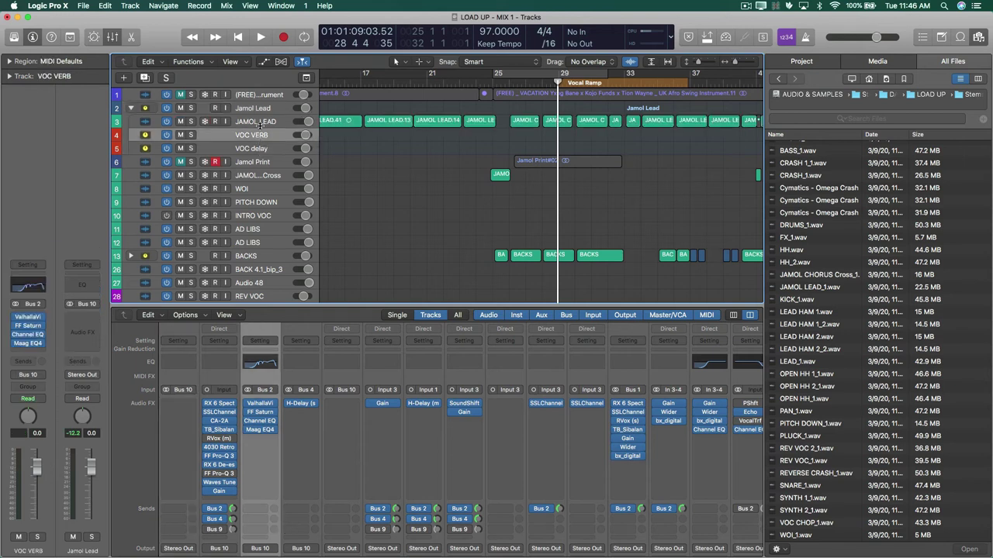
click(261, 126)
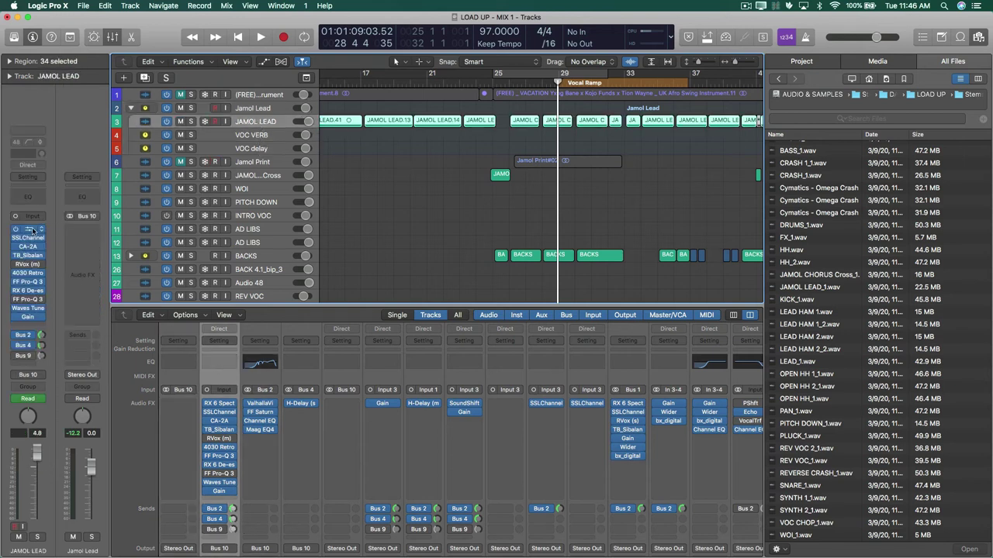
click(131, 108)
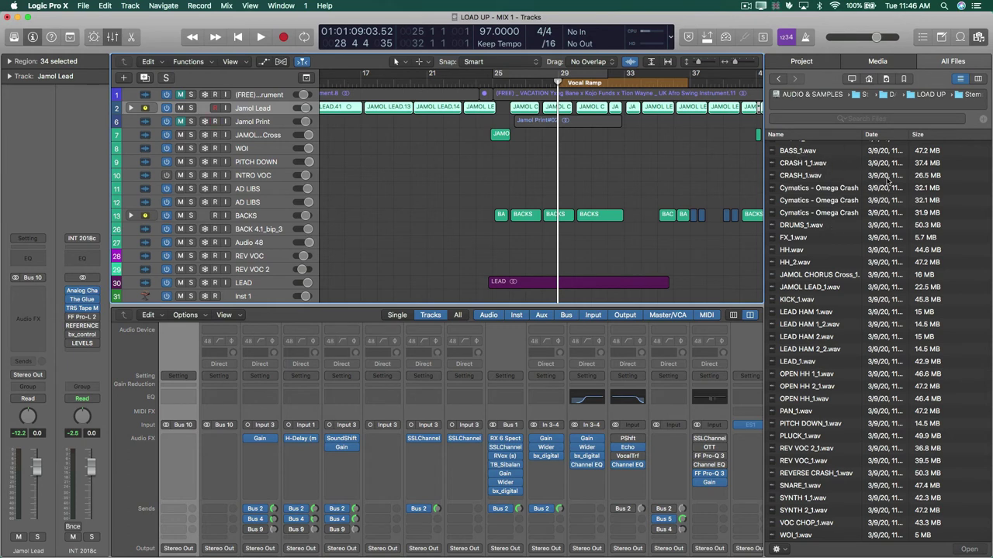
- Examine the option to export all tracks as audio files and browse the exported files in the LOAD UP stems folder
click(129, 5)
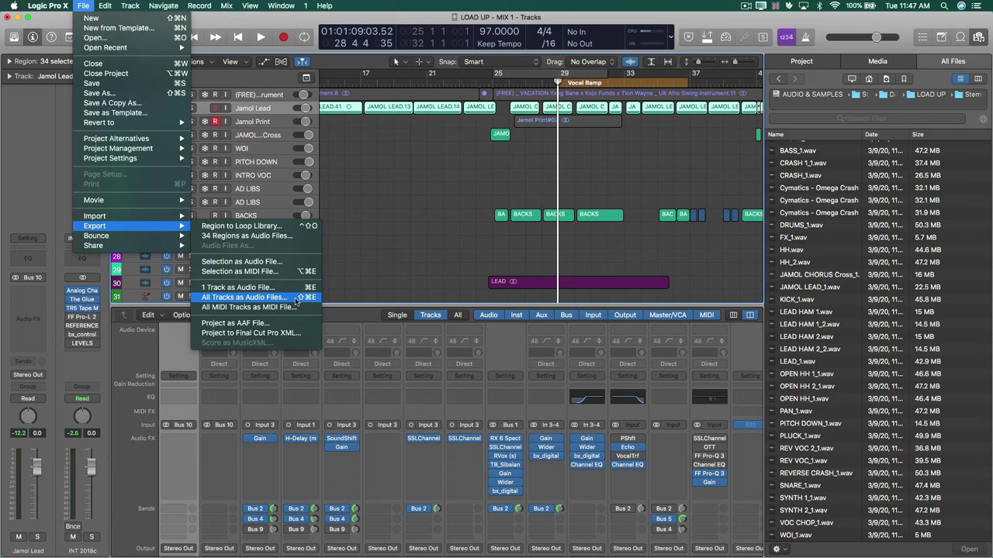
click(296, 301)
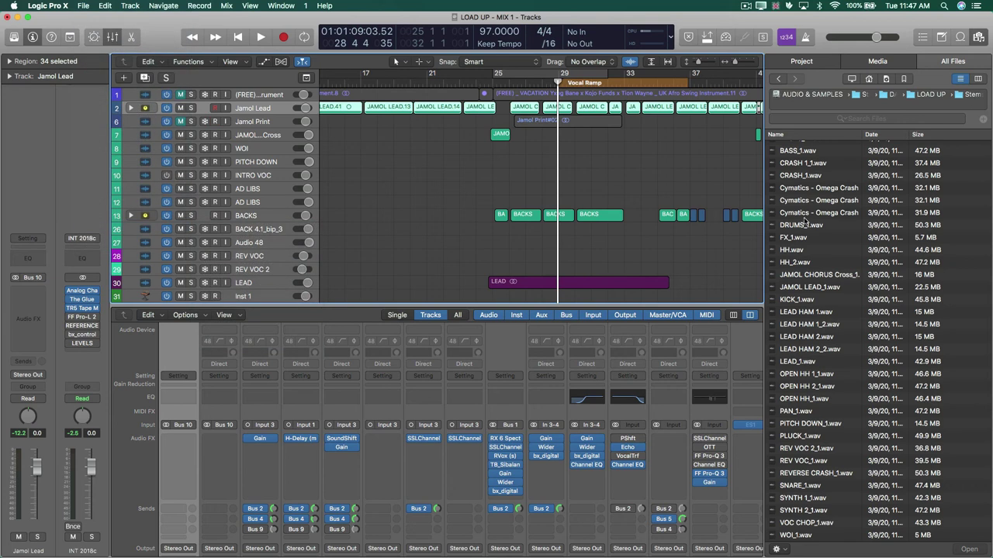
scroll(861, 274, up, 10)
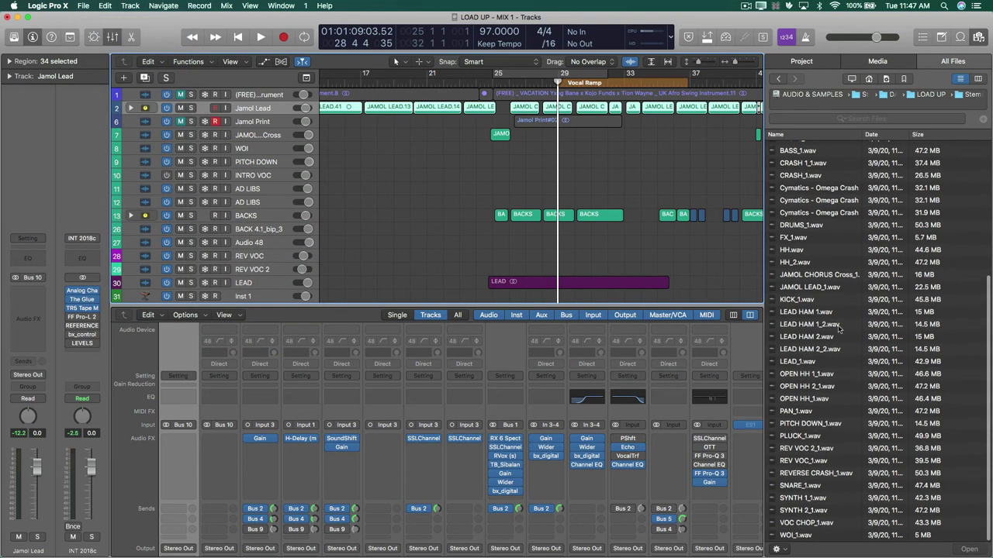
scroll(838, 329, down, 10)
- Create an audio track below the Jamol Lead stack, place JAMOL LEAD_1.wav on it at about bar 17, and enable track auto-zoom
click(826, 287)
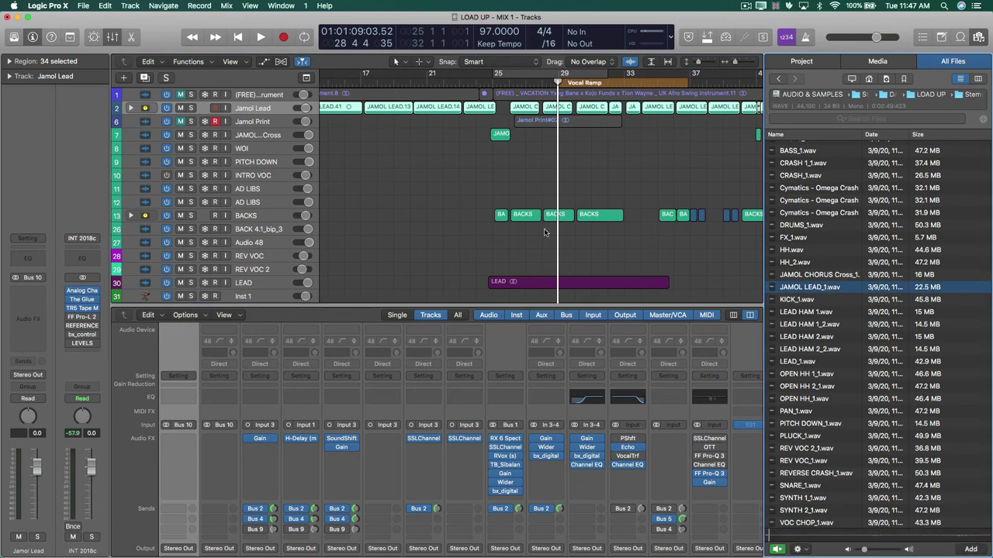
key(alt+super+a)
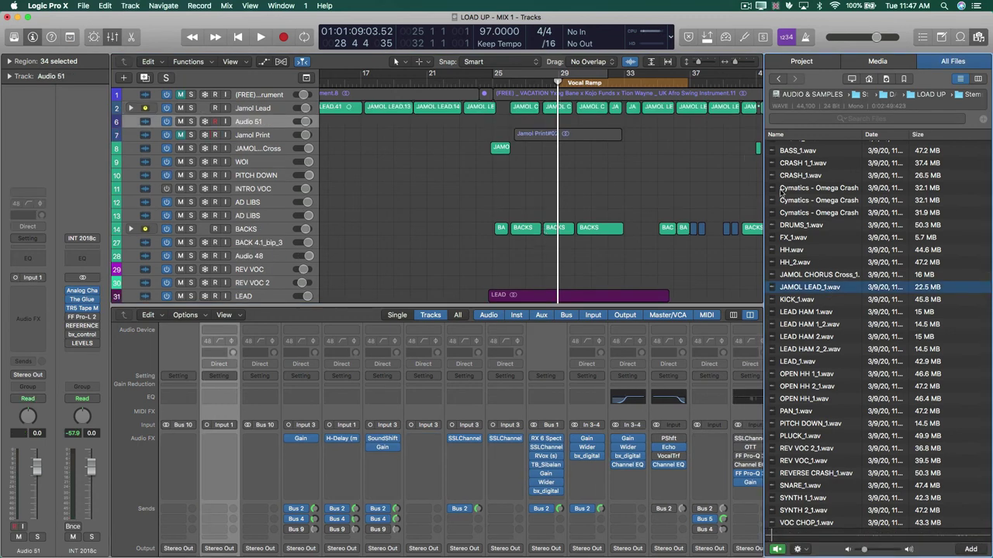
drag(815, 288, 371, 123)
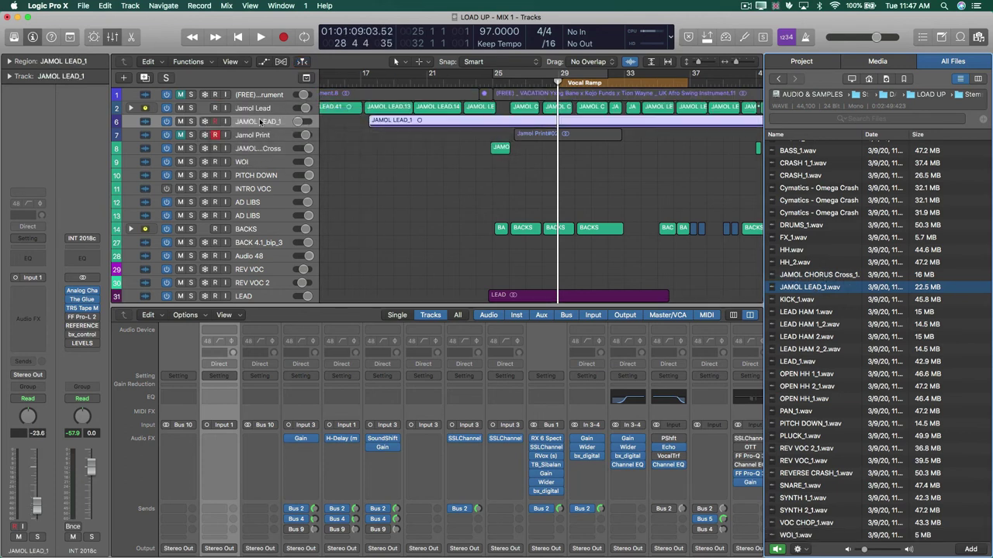
key(ctrl+z)
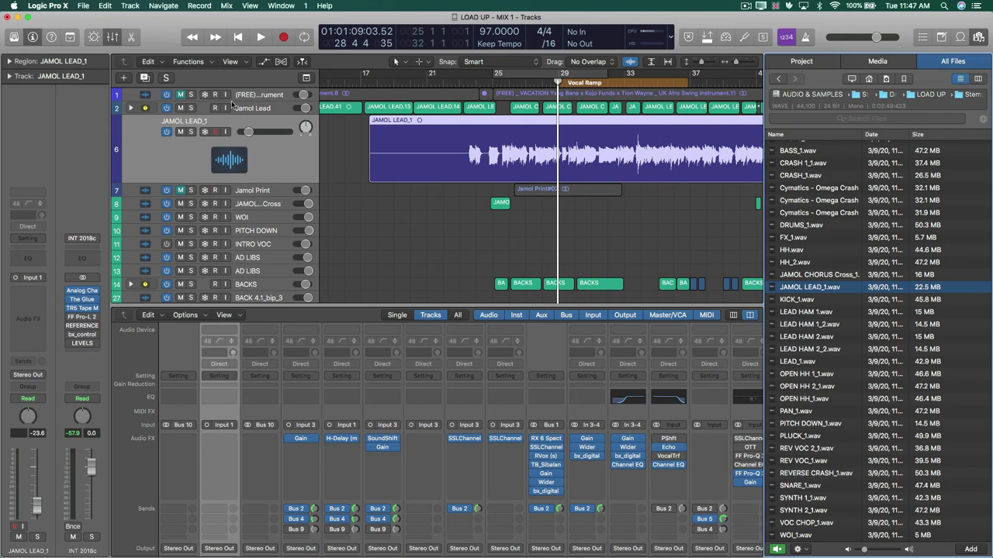
- Solo the Jamol Lead stack and play it back from about bar 25
click(190, 108)
click(508, 81)
key(space)
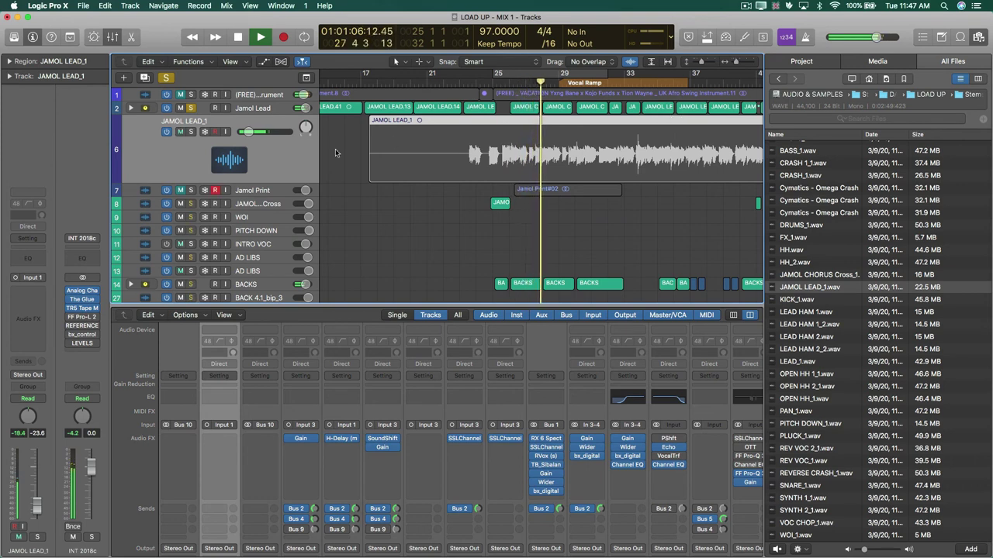
key(space)
- Solo the JAMOL LEAD_1 track instead, play it from about bar 24, and set its volume to 0.0 dB
click(505, 121)
key(s)
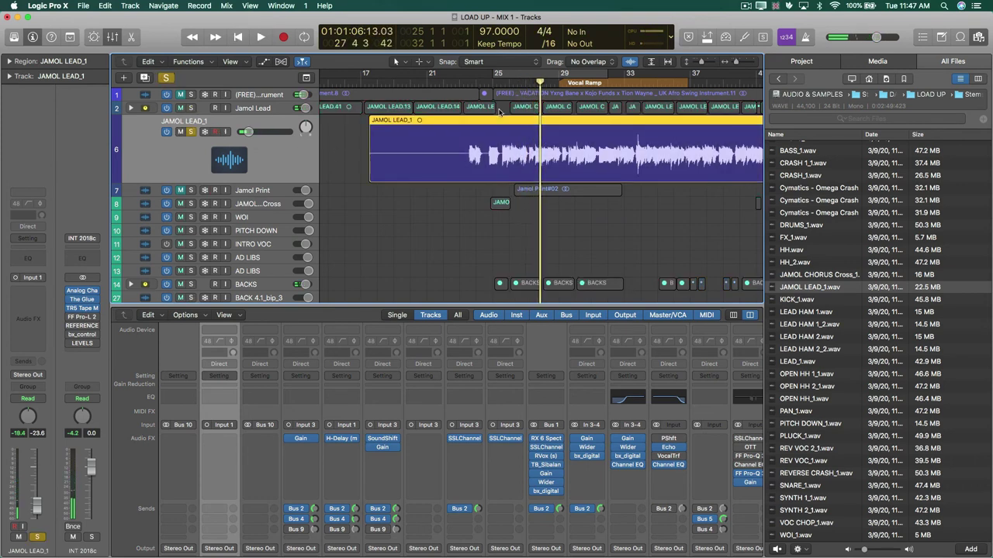
click(492, 82)
key(space)
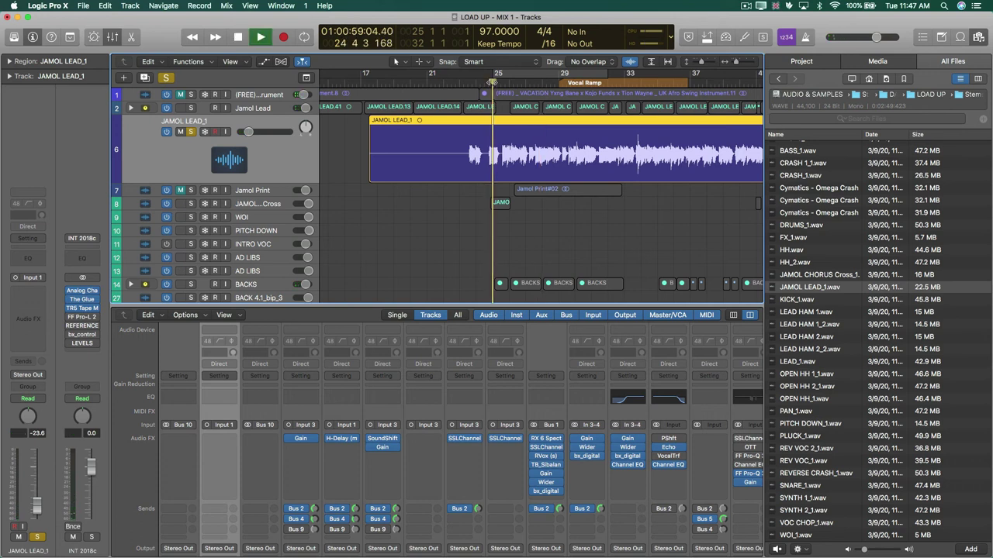
drag(240, 133, 278, 132)
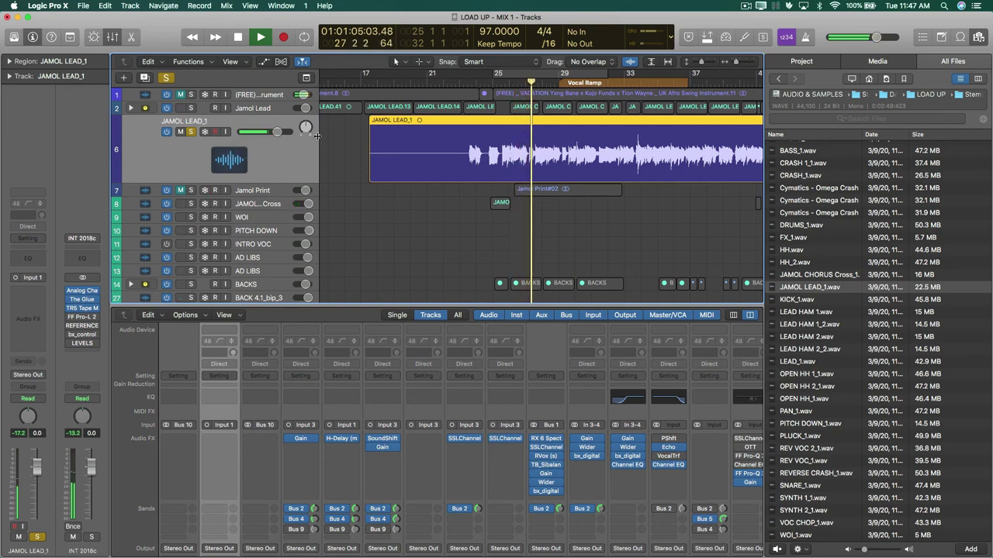
key(space)
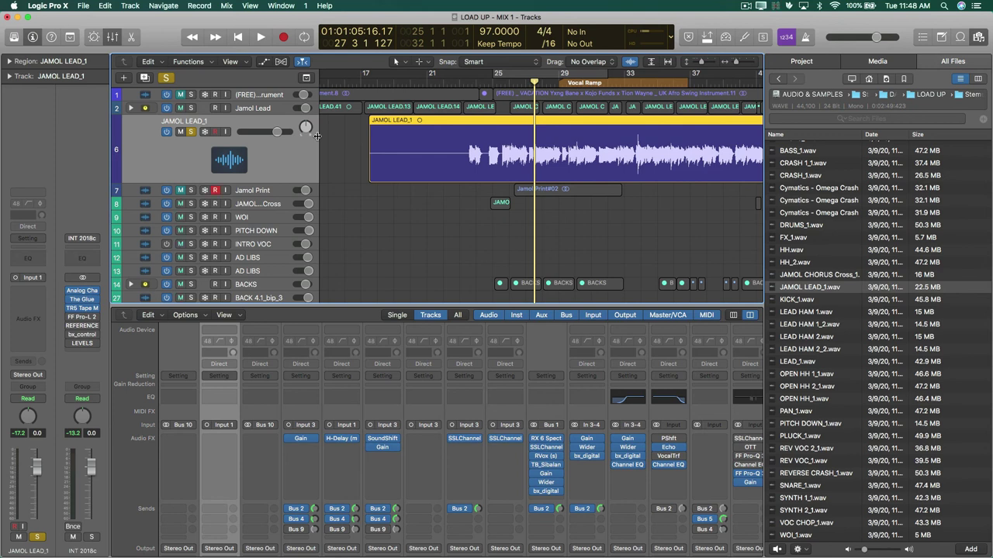
- Expand the Jamol Lead stack, turn off track auto-zoom, select the JAMOL LEAD and VOC VERB member tracks, and collapse the stack
click(131, 108)
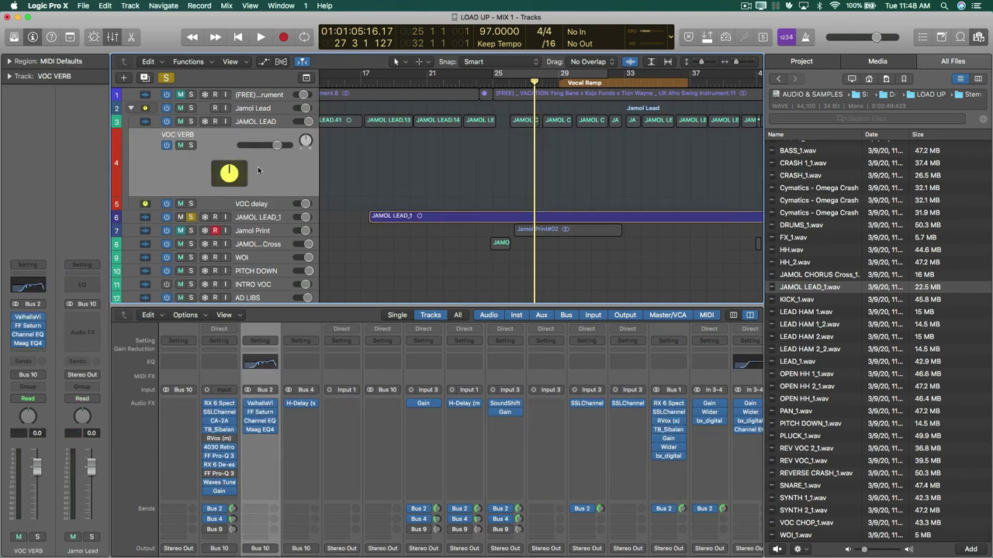
key(ctrl+z)
key(Down)
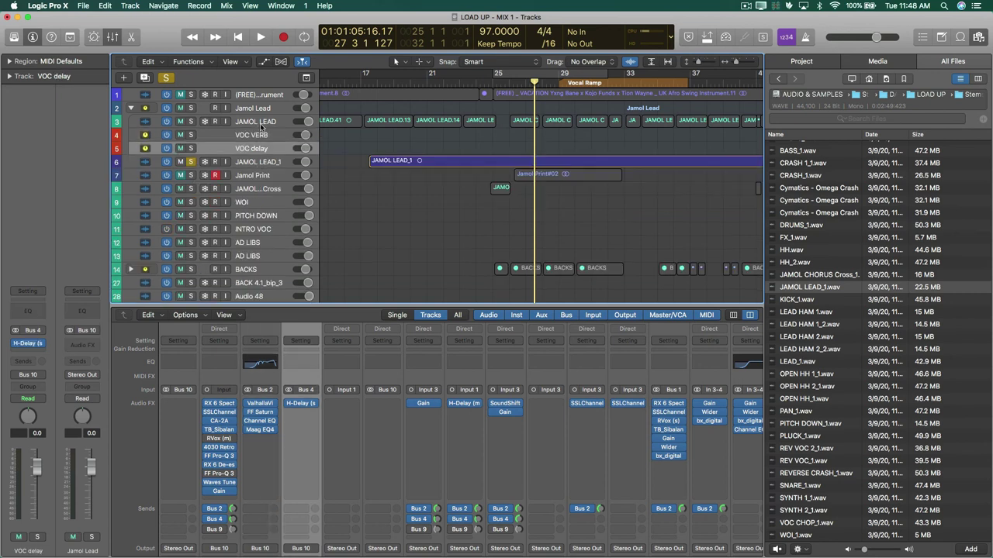
click(263, 131)
click(265, 122)
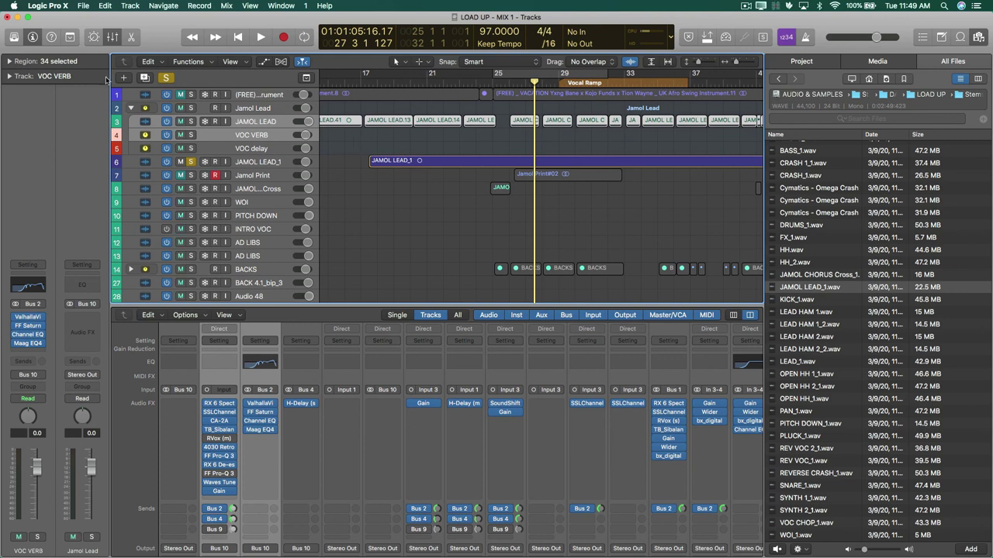
click(129, 108)
click(133, 110)
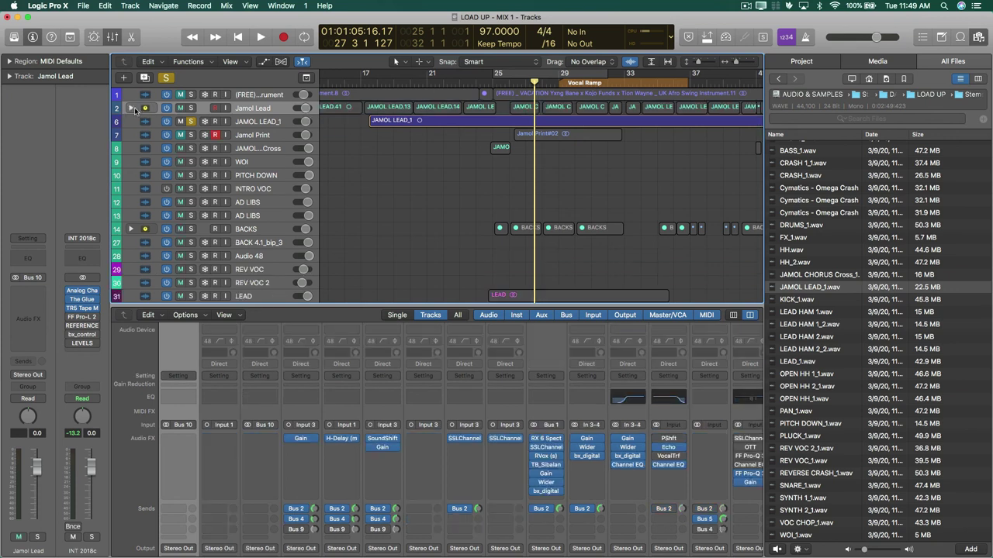
- Hide the file browser, then unsolo and mute the JAMOL LEAD_1 track
click(979, 37)
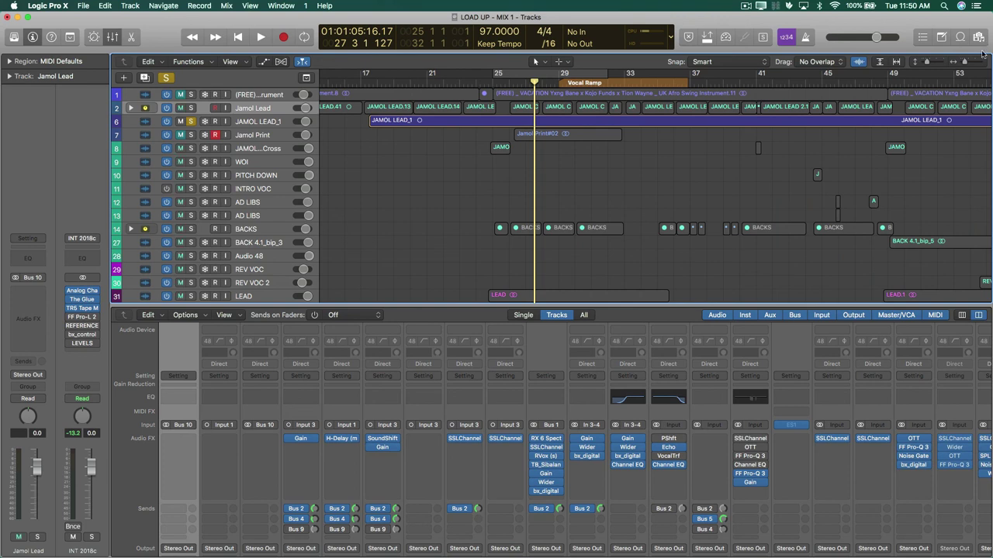
key(super+Left)
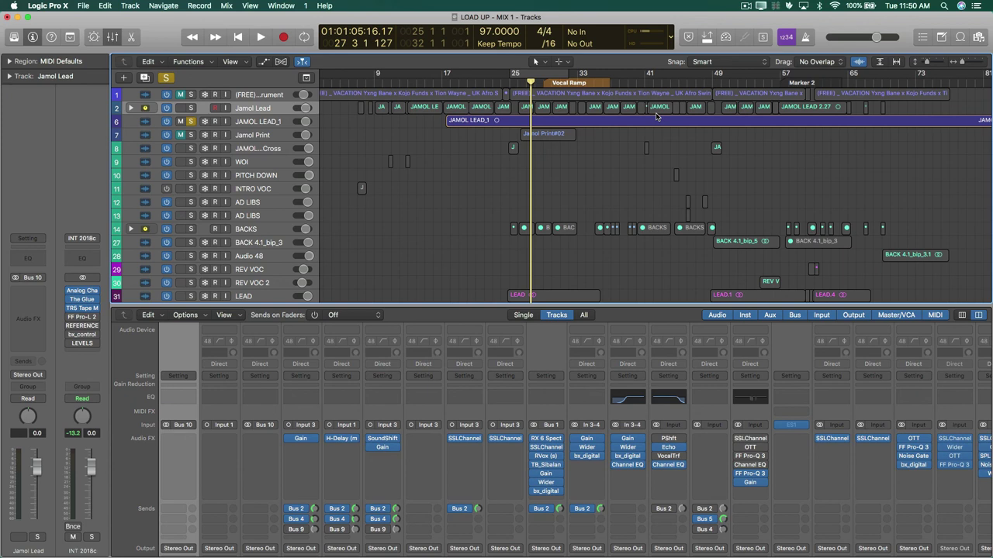
click(191, 122)
click(180, 122)
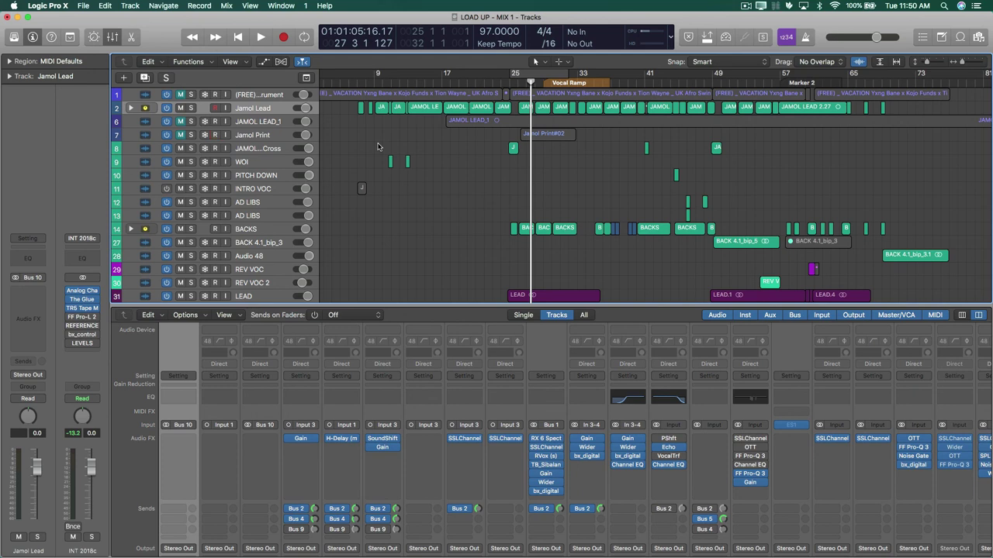
- Look over the track list and play the full mix from about bar 24
scroll(580, 143, down, 10)
scroll(581, 142, up, 8)
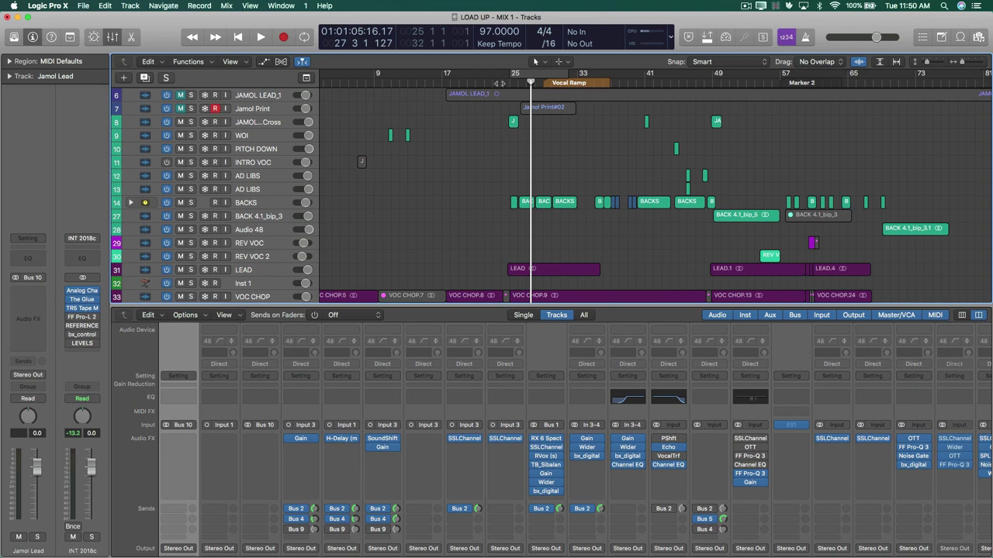
click(501, 82)
key(space)
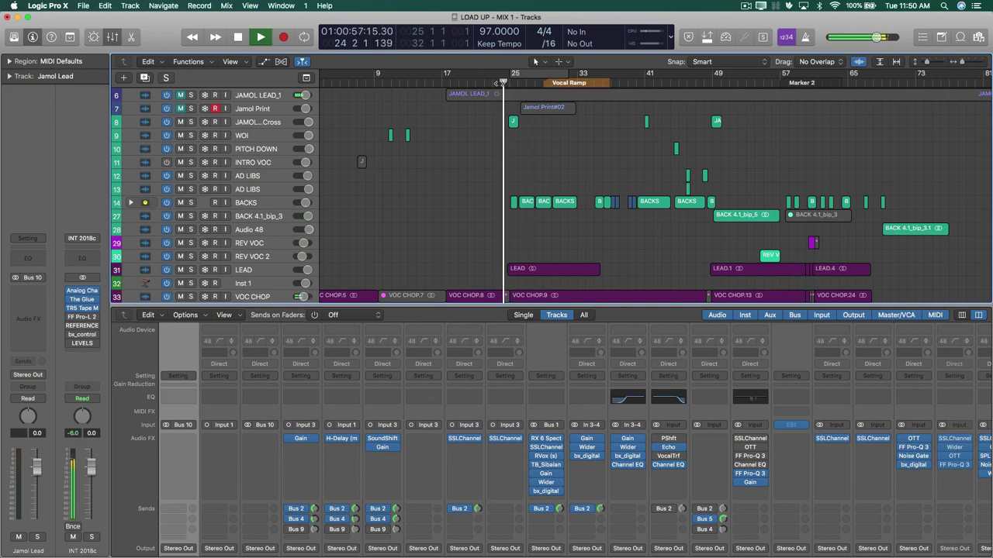